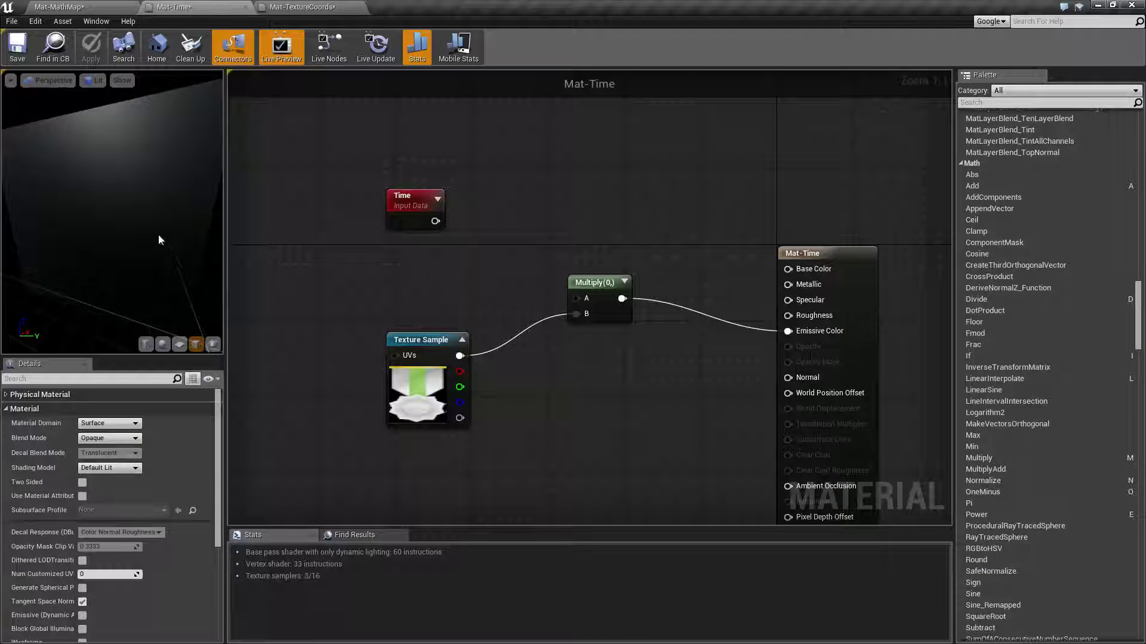
# - Set the Multiply node's Const A to 1 and apply the material to the preview
pyautogui.moveTo(158, 240); pyautogui.dragTo(128, 236)
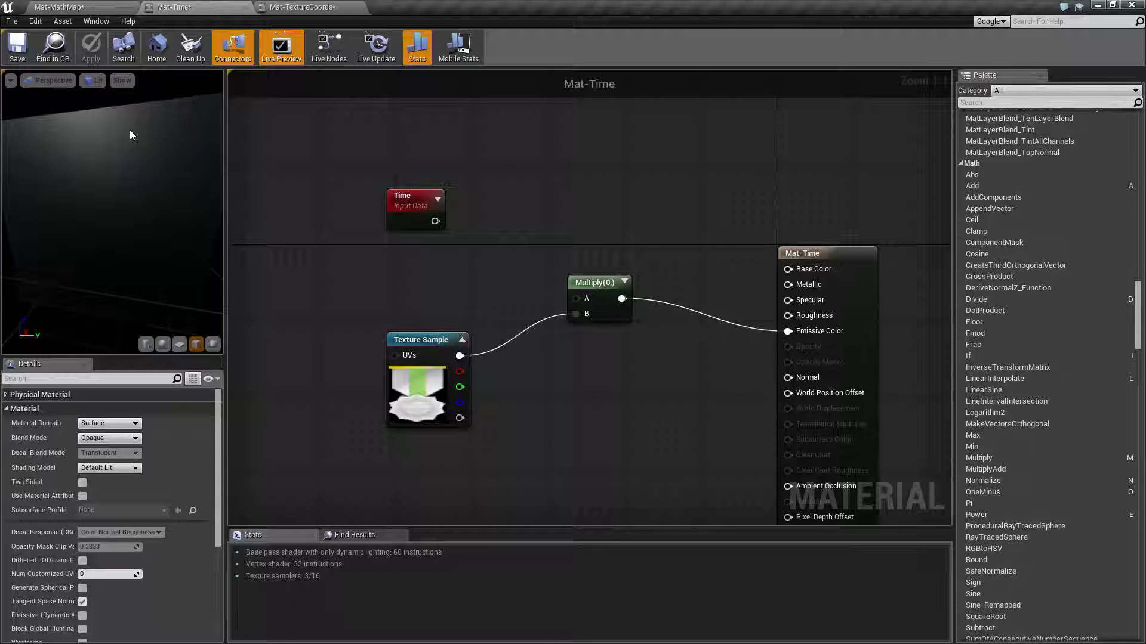
pyautogui.moveTo(460, 272); pyautogui.dragTo(487, 263, button='right')
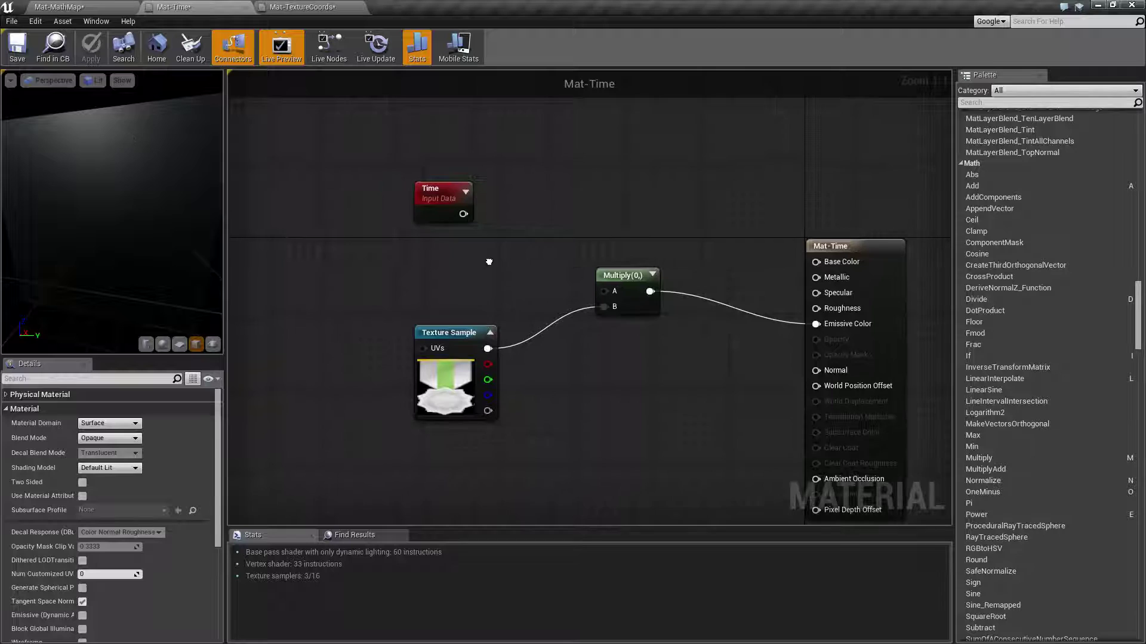
pyautogui.click(441, 190)
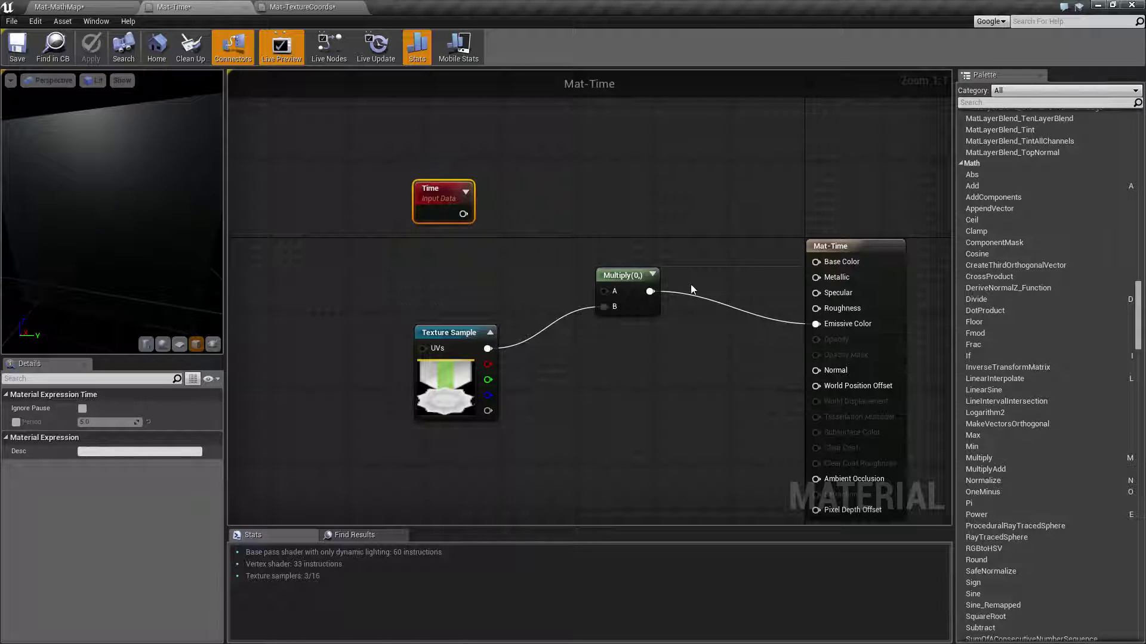
pyautogui.click(623, 277)
pyautogui.write('1')
pyautogui.press('Return')
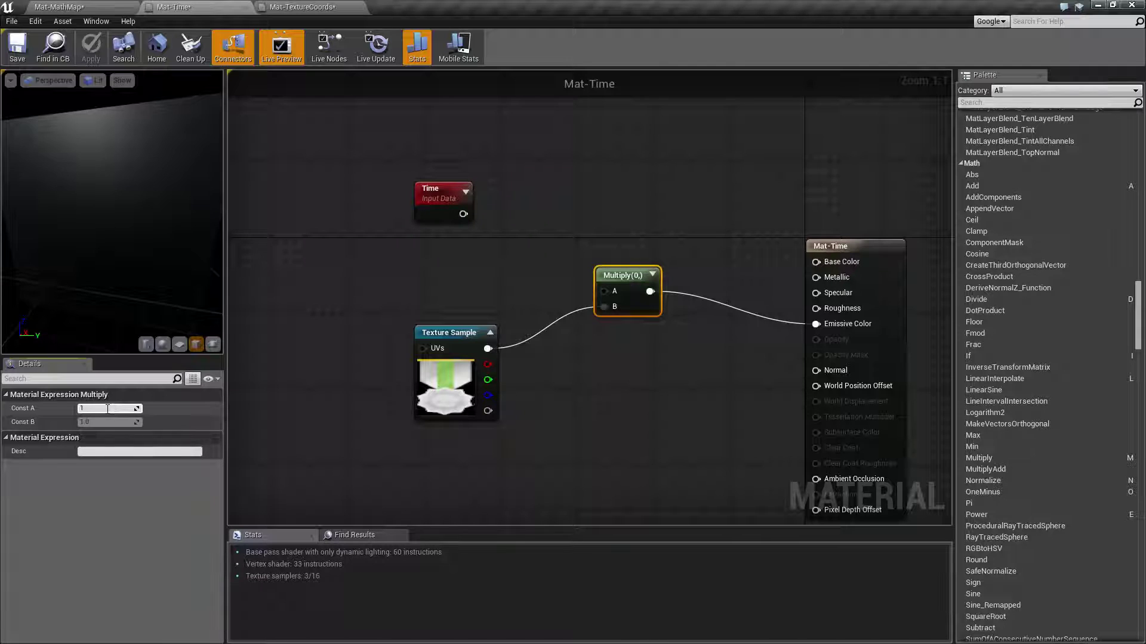
pyautogui.click(88, 48)
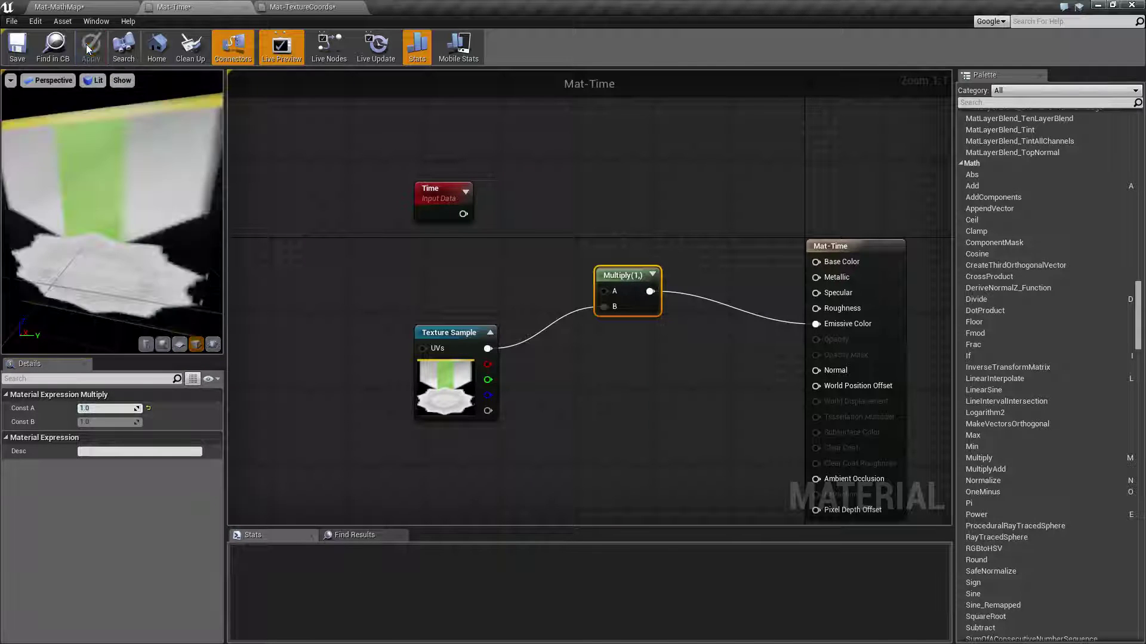
pyautogui.moveTo(155, 217); pyautogui.dragTo(149, 201)
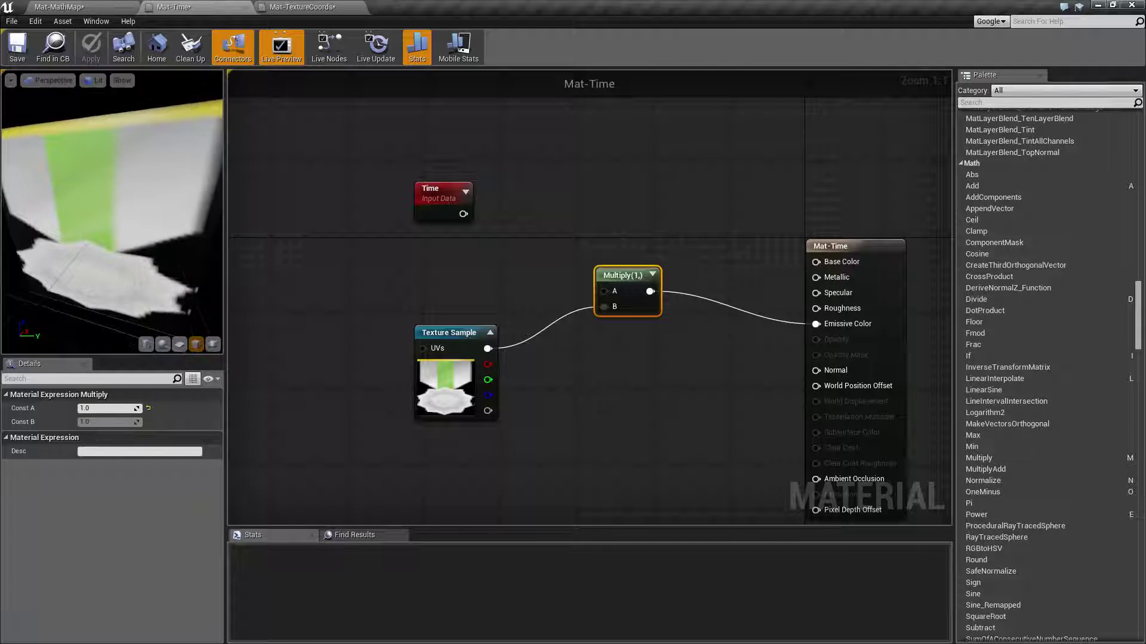
pyautogui.click(420, 197)
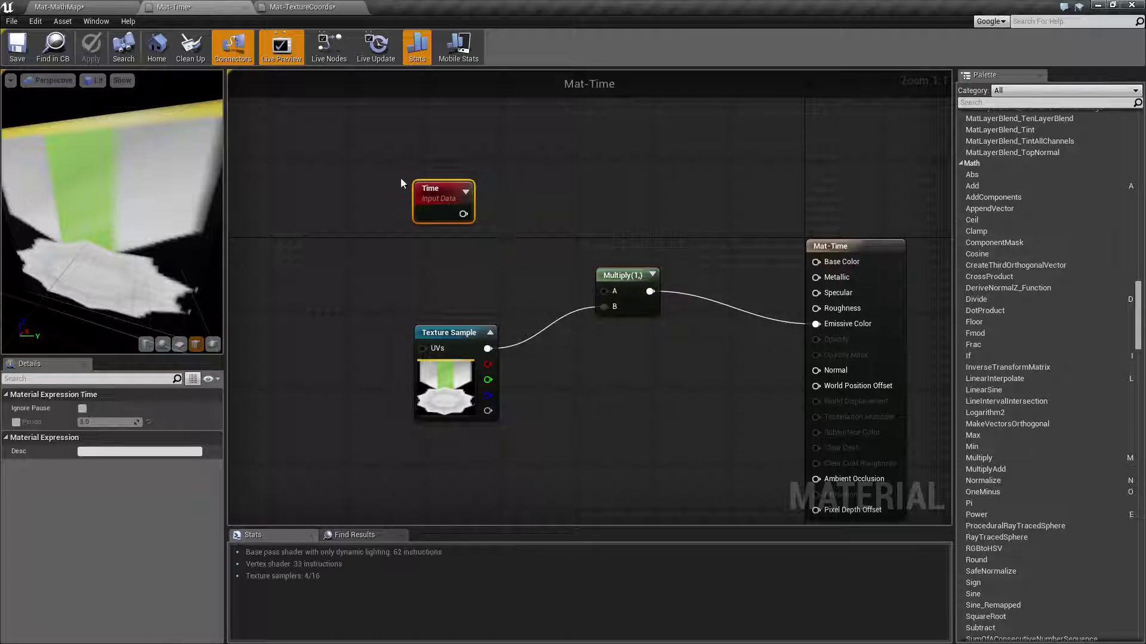
pyautogui.rightClick(416, 260)
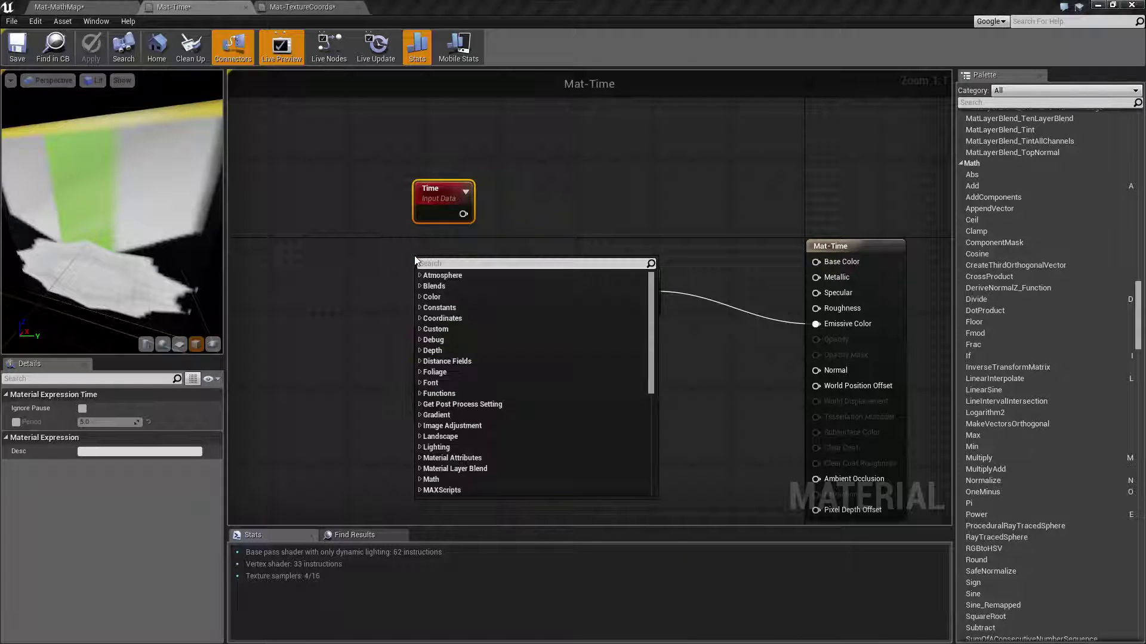
pyautogui.write('time')
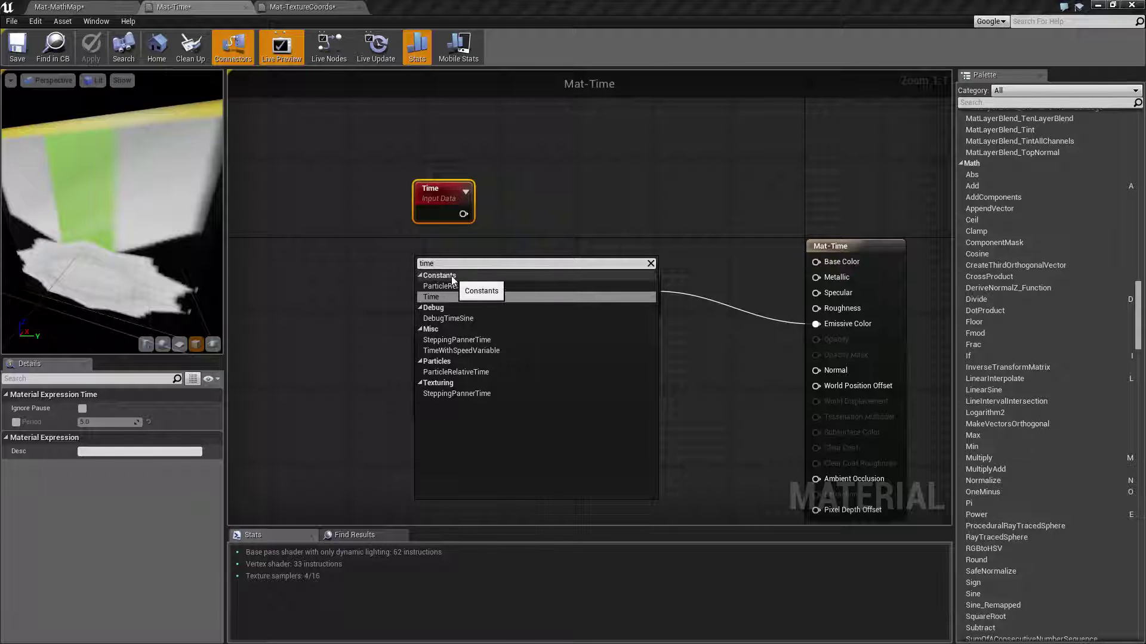
pyautogui.click(517, 242)
pyautogui.click(436, 191)
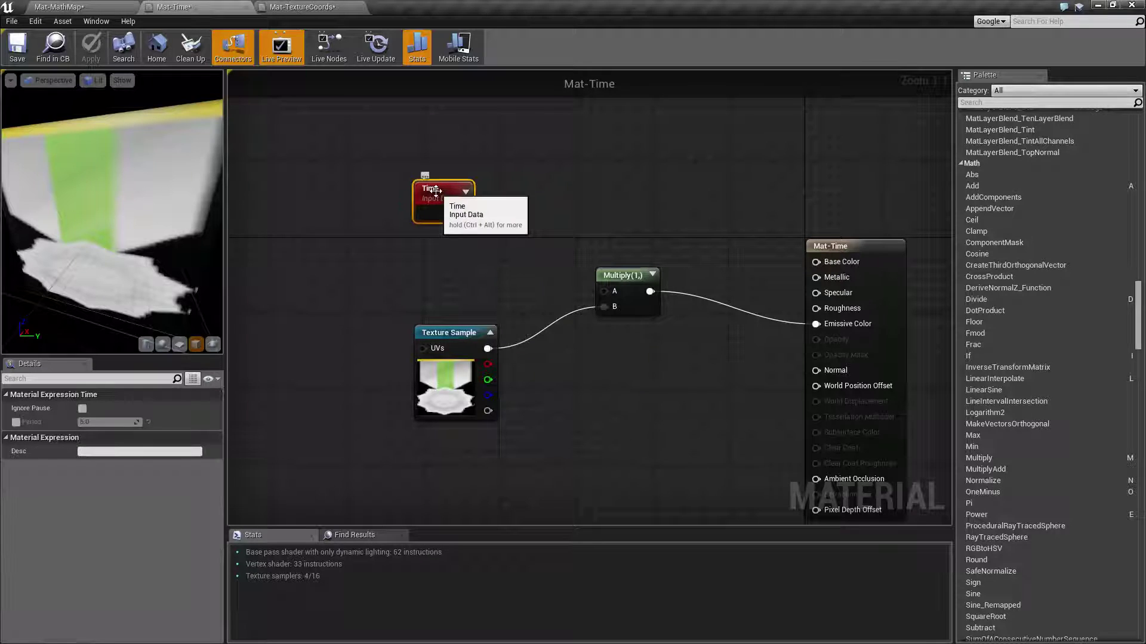
pyautogui.hotkey('ctrl', 'alt')
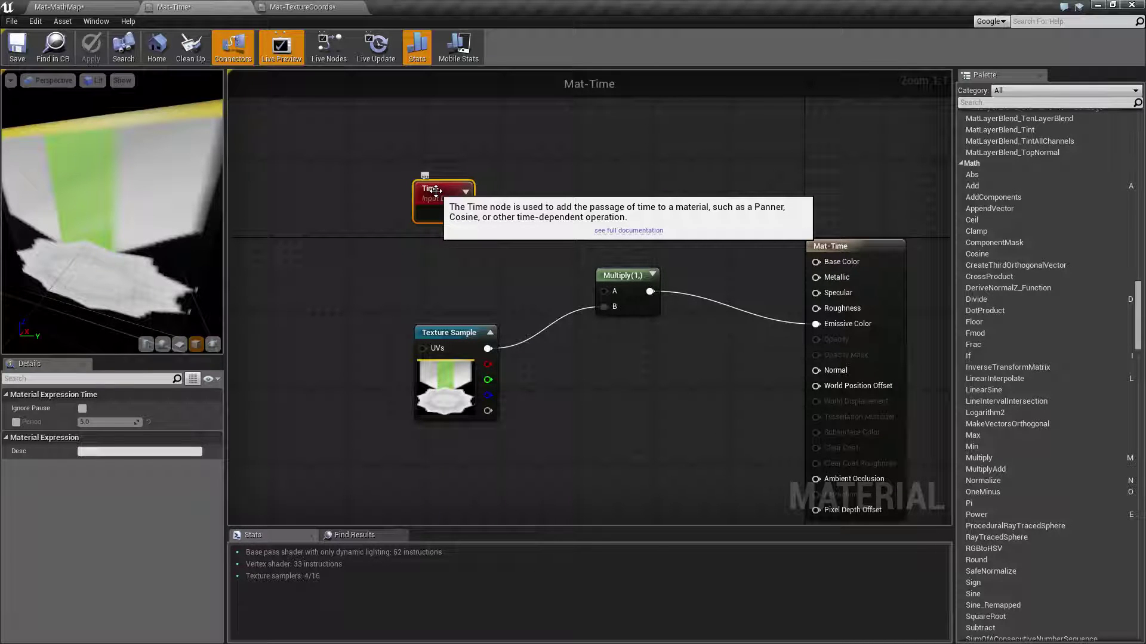
# - Move the Time node slightly down and to the left on the graph
pyautogui.click(451, 171)
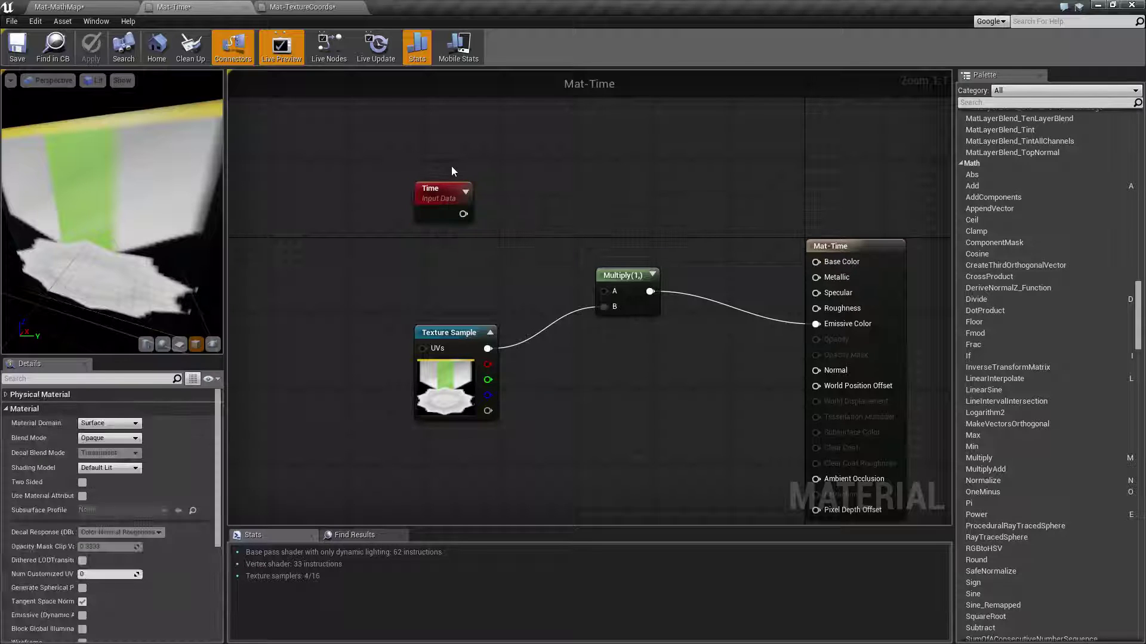
pyautogui.moveTo(452, 168); pyautogui.dragTo(438, 188, button='right')
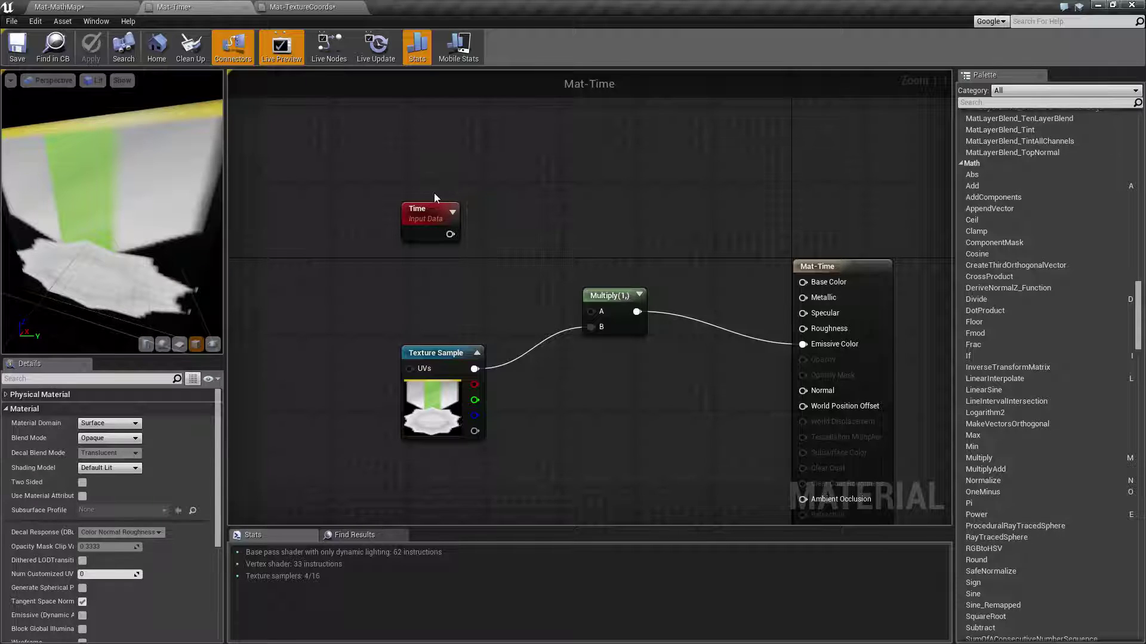
pyautogui.click(433, 215)
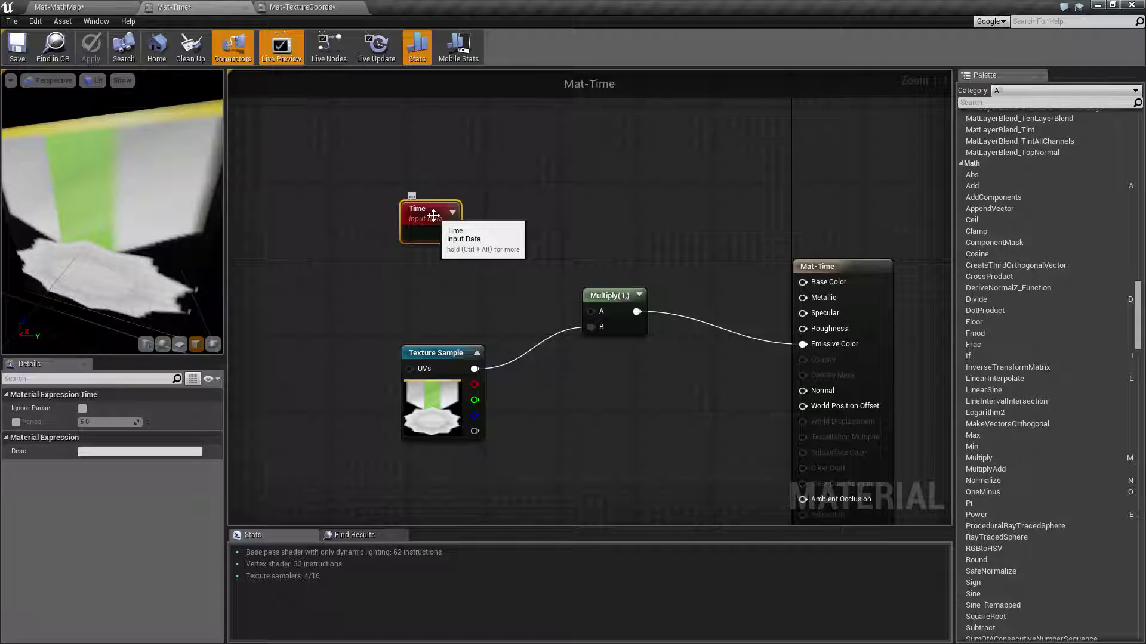
pyautogui.moveTo(404, 171); pyautogui.dragTo(498, 195)
pyautogui.click(443, 213)
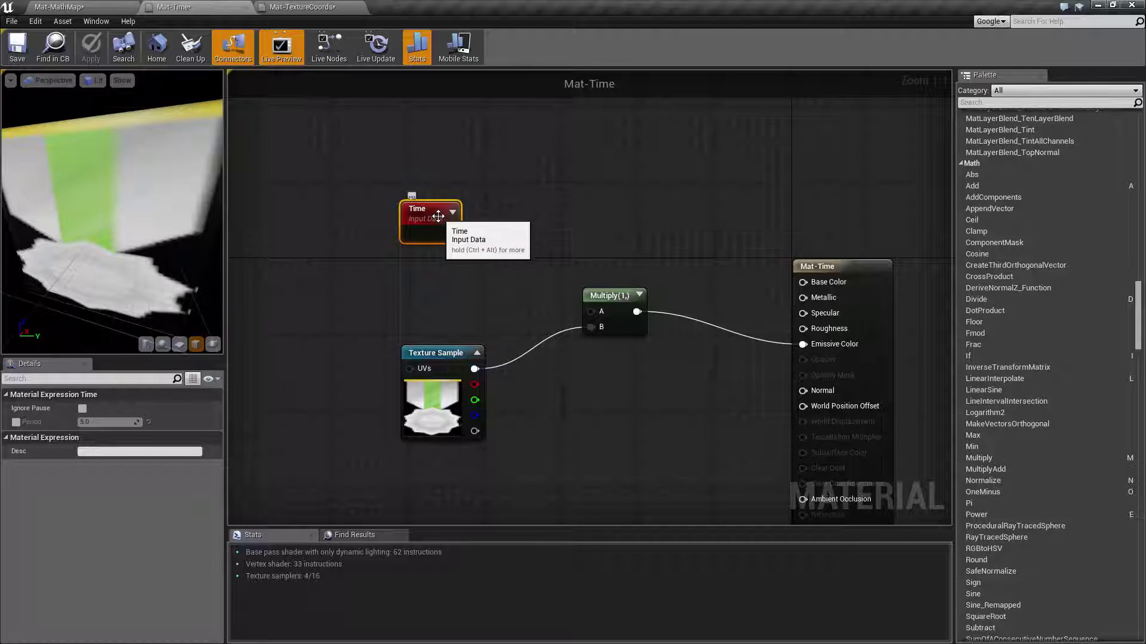
pyautogui.moveTo(438, 216)
pyautogui.mouseDown()
pyautogui.moveTo(413, 228)
pyautogui.moveTo(428, 225)
pyautogui.mouseUp()
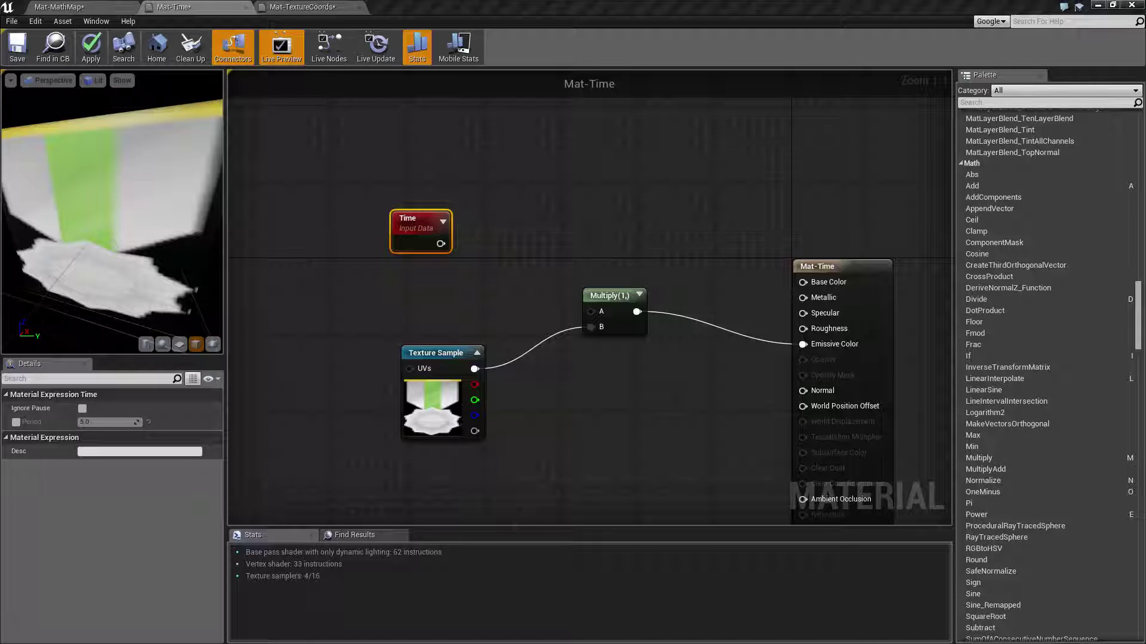
pyautogui.moveTo(556, 306); pyautogui.dragTo(595, 329, button='right')
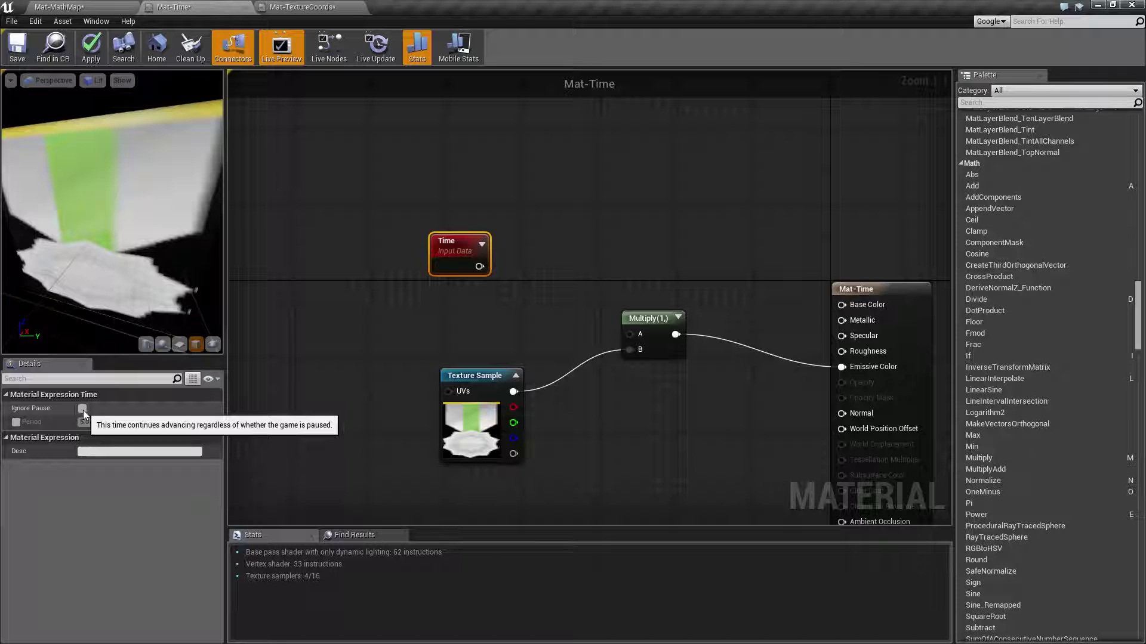
pyautogui.click(404, 325)
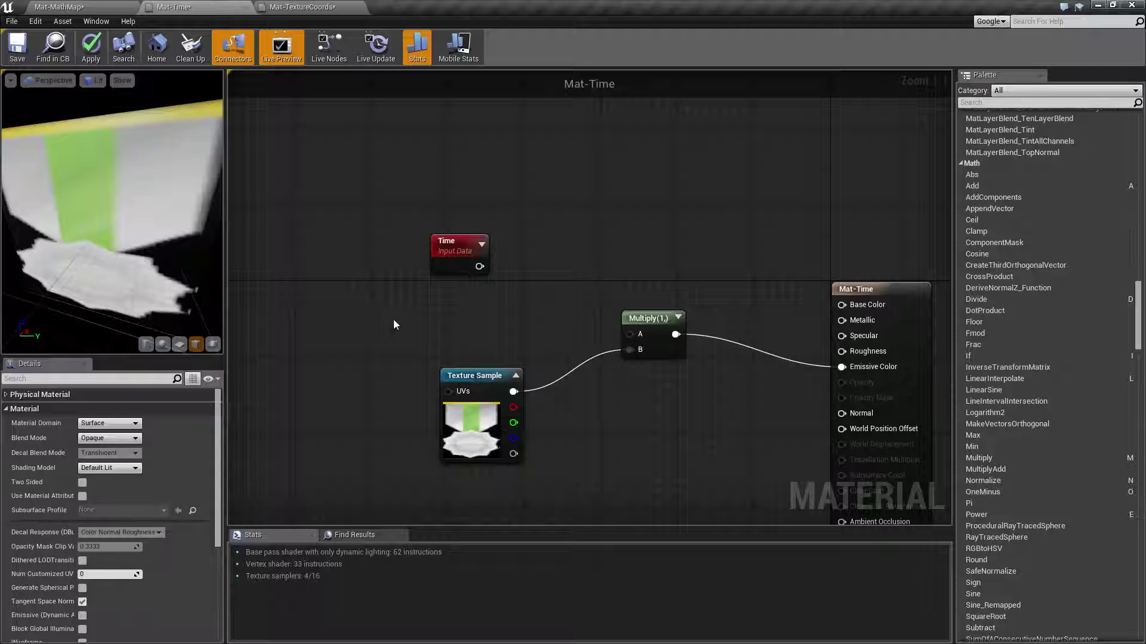
pyautogui.click(454, 249)
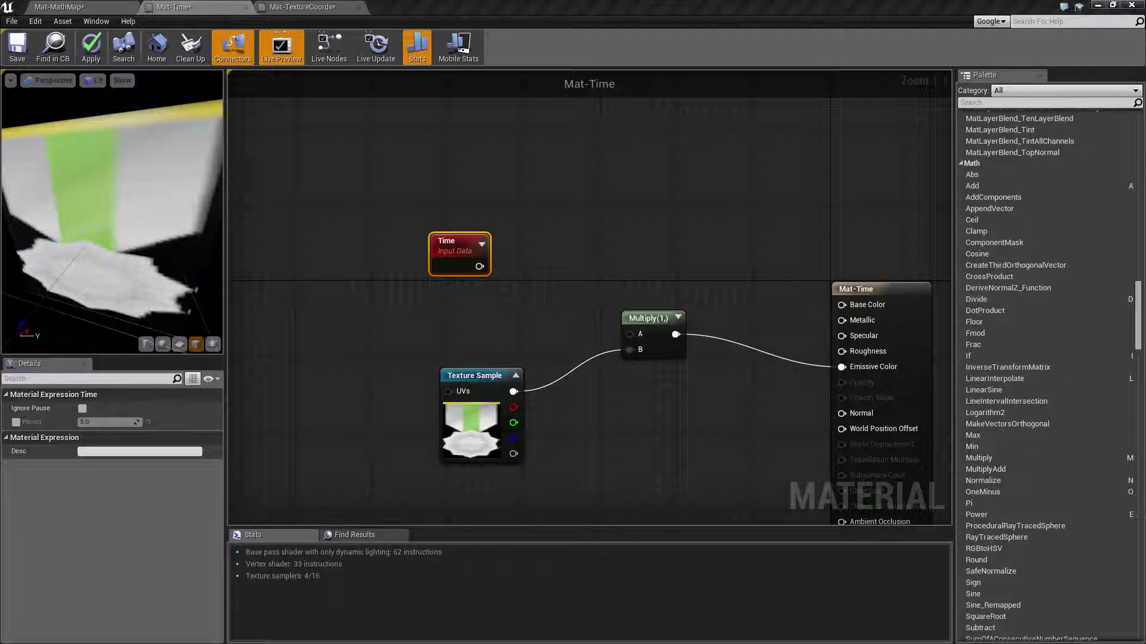
pyautogui.click(347, 293)
pyautogui.click(453, 250)
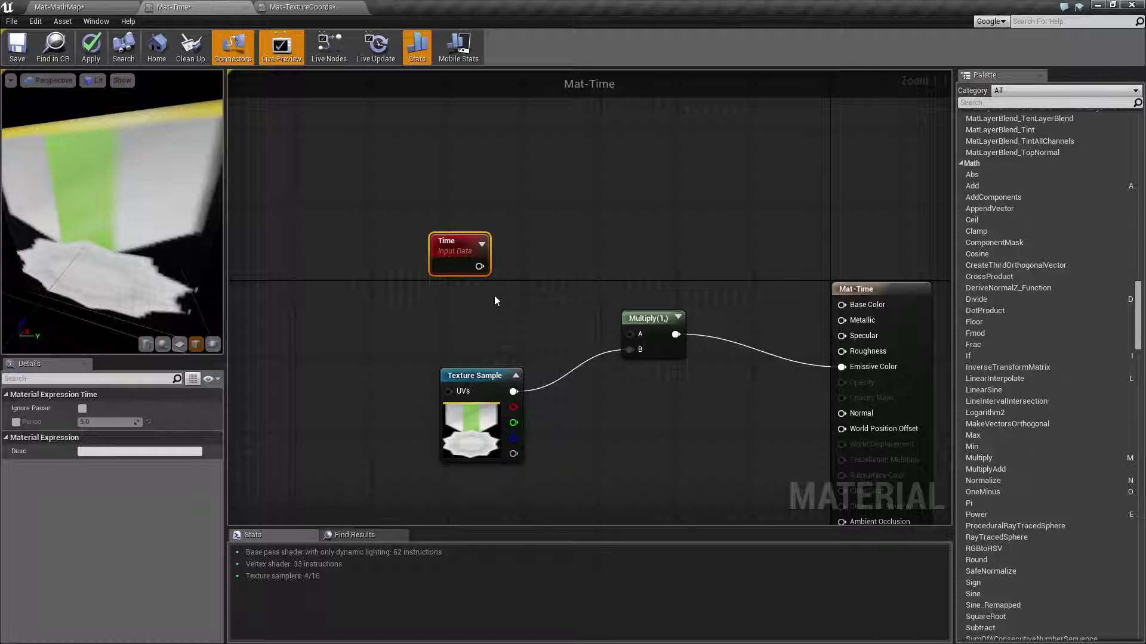
pyautogui.moveTo(517, 307); pyautogui.dragTo(457, 316, button='right')
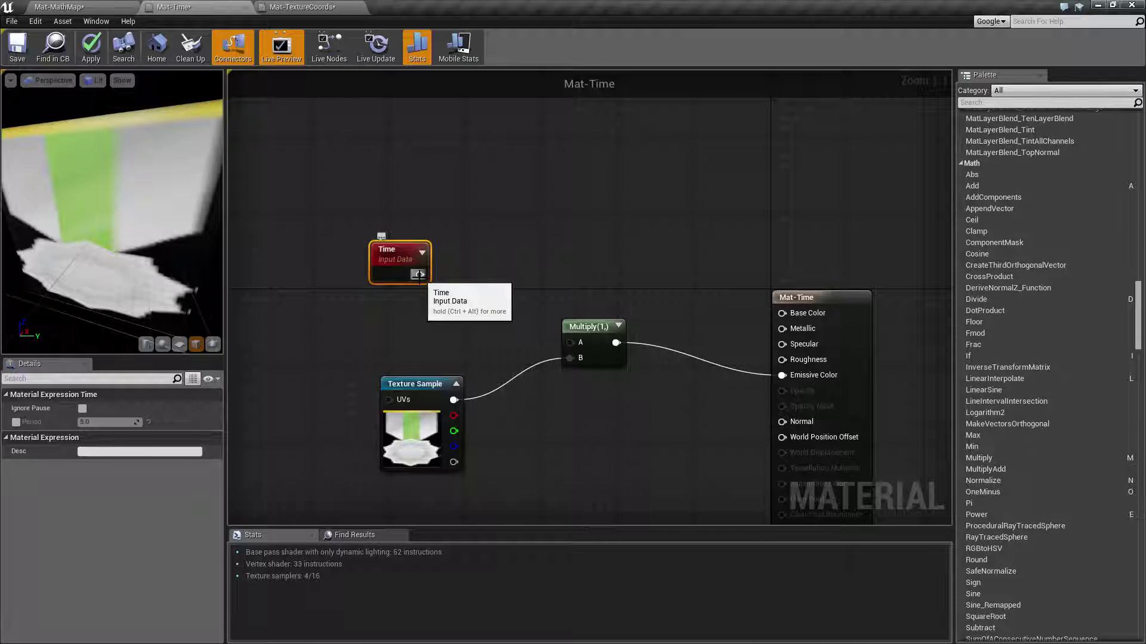
# - Enable the Time node's Period and set it to 1
pyautogui.click(16, 422)
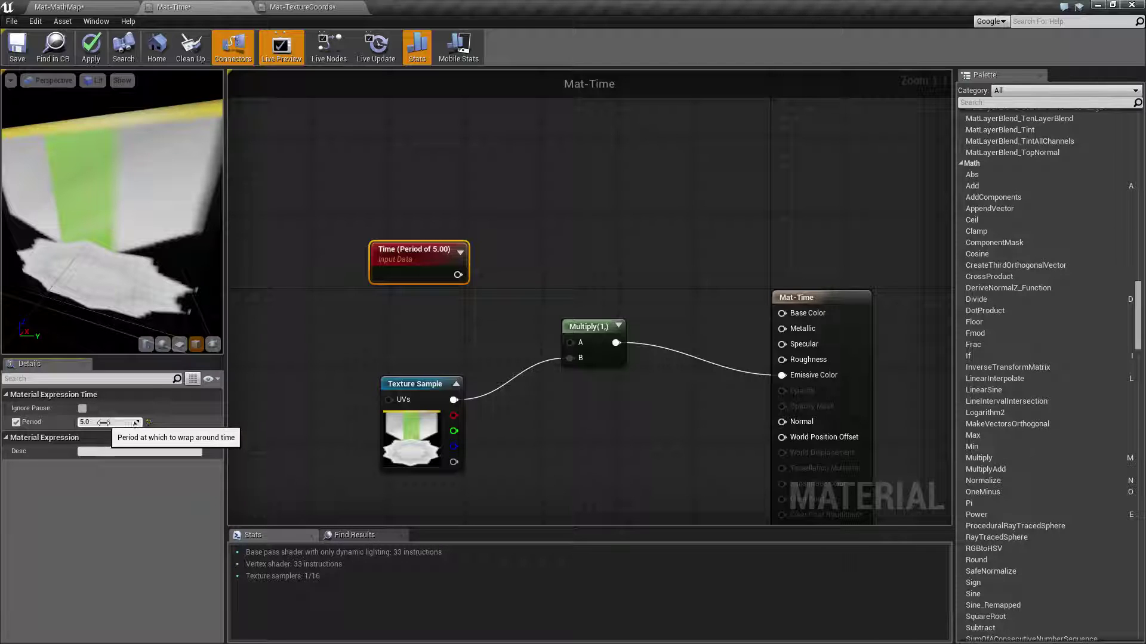
pyautogui.click(16, 423)
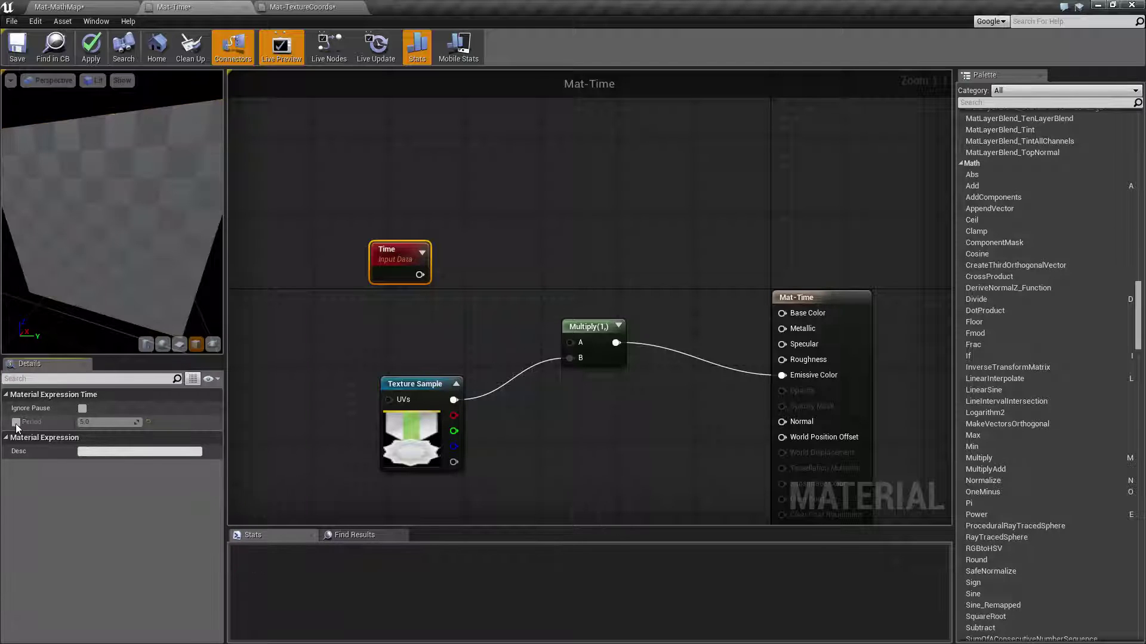
pyautogui.click(16, 422)
pyautogui.click(109, 421)
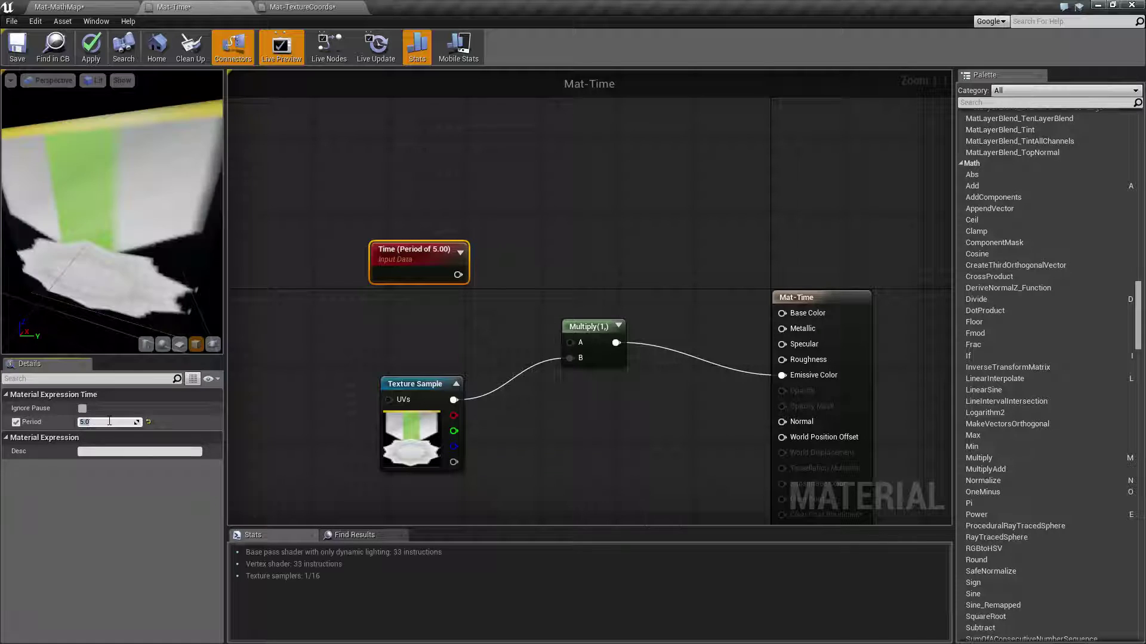
pyautogui.write('1')
pyautogui.press('Return')
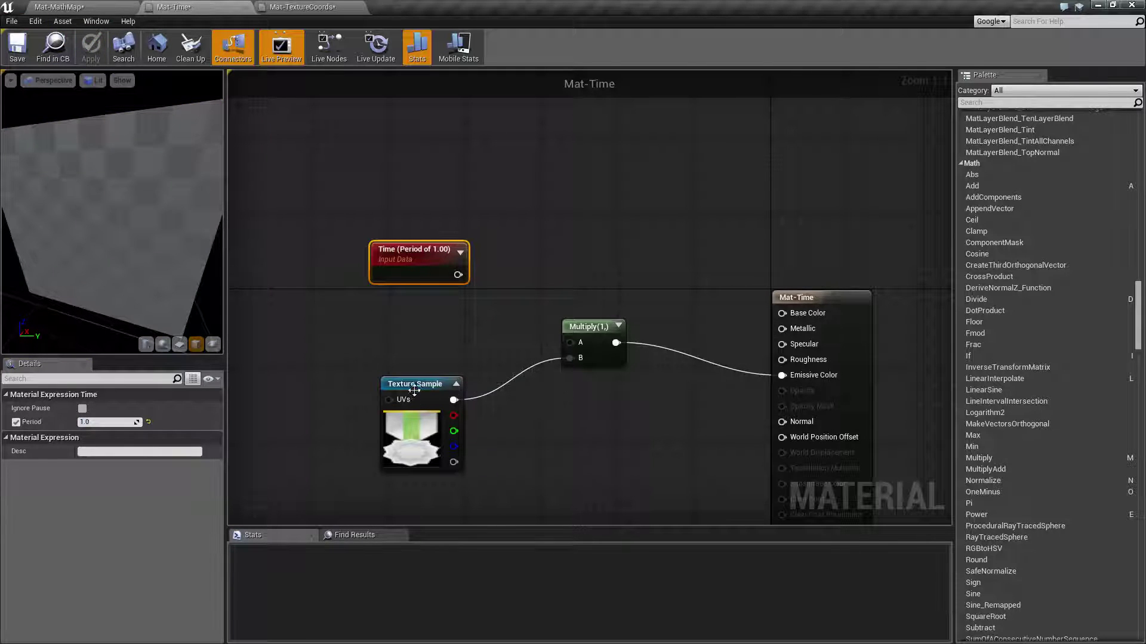
# - Wire the Time output into Multiply's A input and apply the material
pyautogui.moveTo(419, 380); pyautogui.dragTo(446, 371)
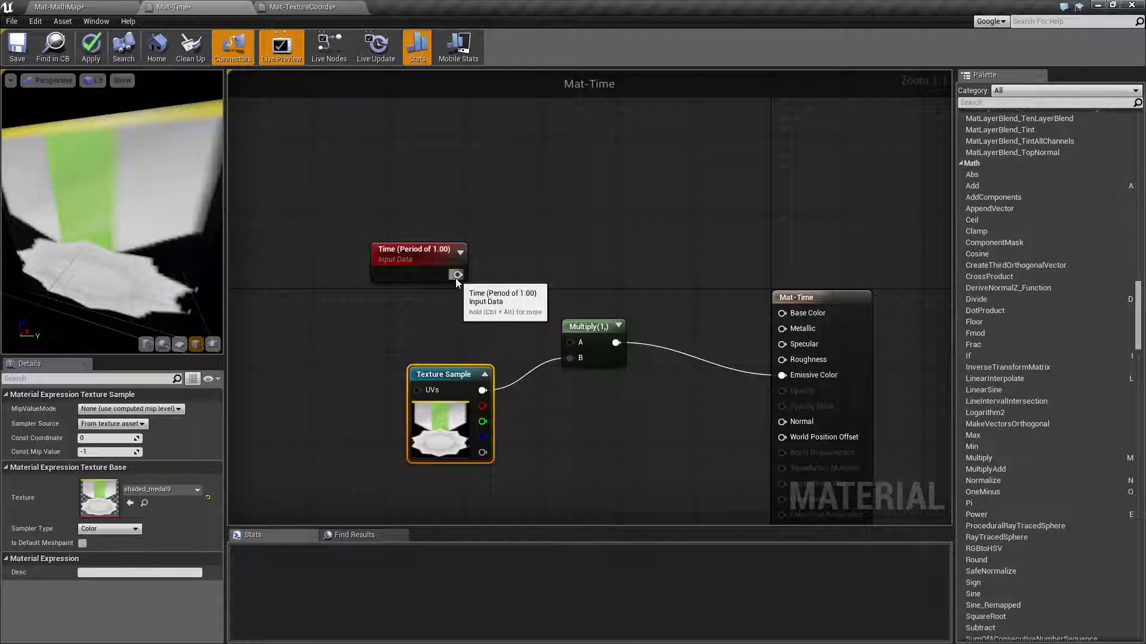
pyautogui.click(423, 251)
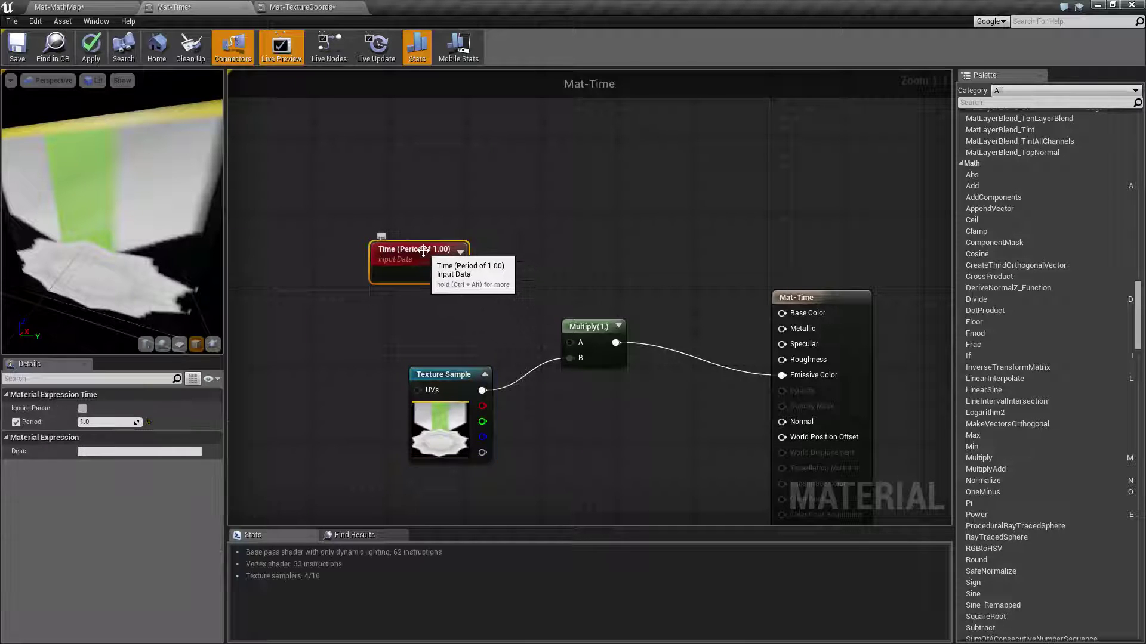
pyautogui.moveTo(458, 274); pyautogui.dragTo(572, 342)
pyautogui.click(436, 385)
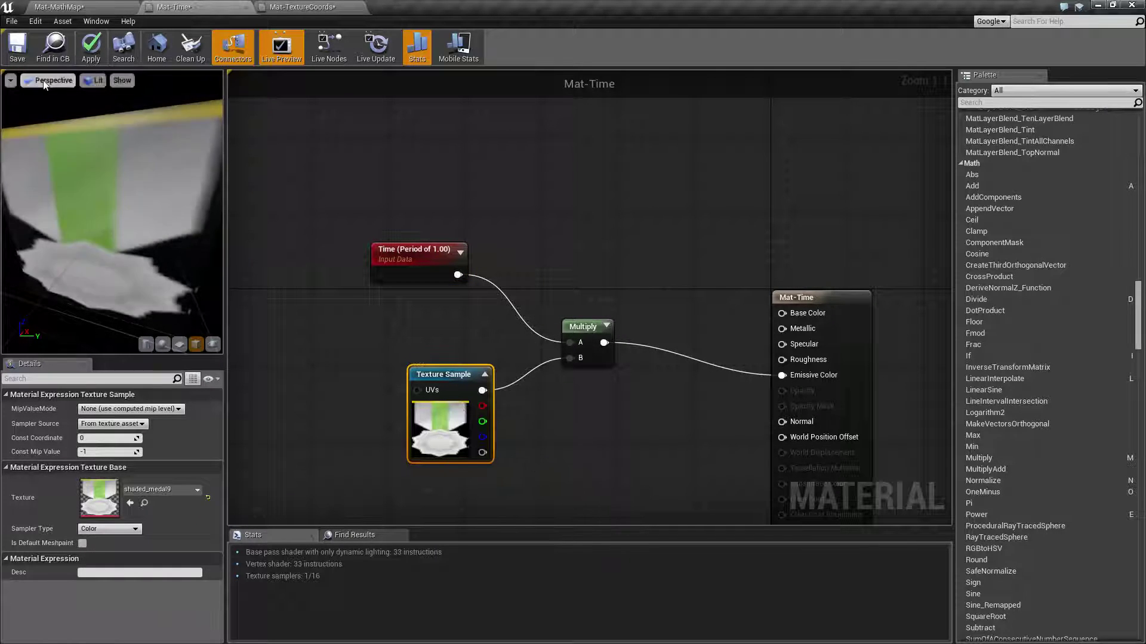
pyautogui.click(89, 48)
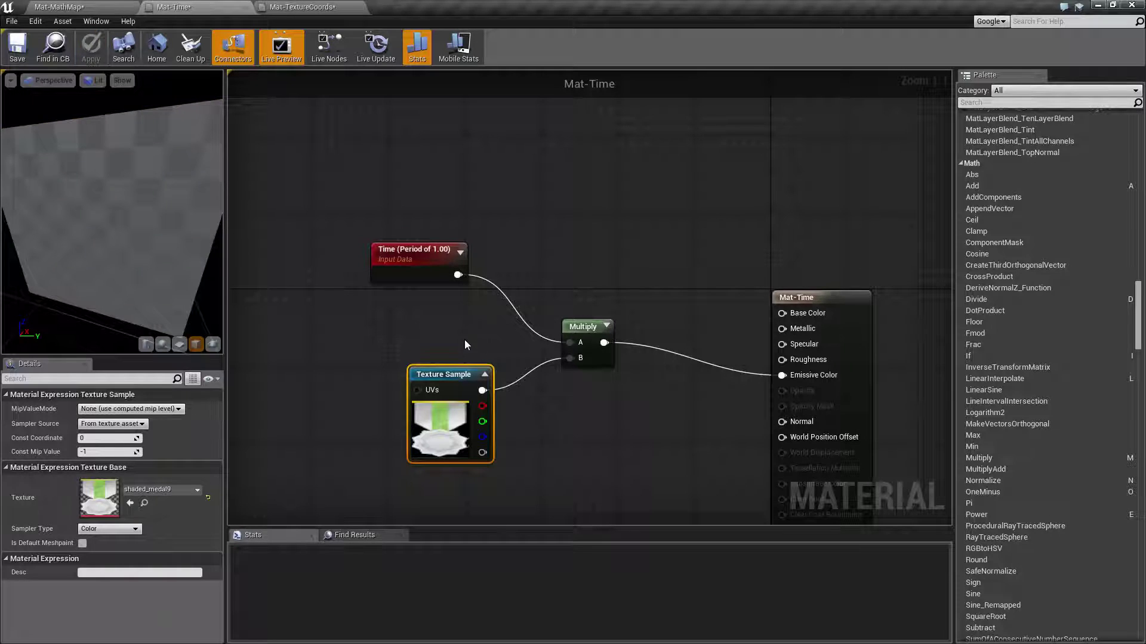
# - Move Time down-right and Texture Sample up toward Multiply, then clear the selection
pyautogui.moveTo(414, 258); pyautogui.dragTo(451, 273)
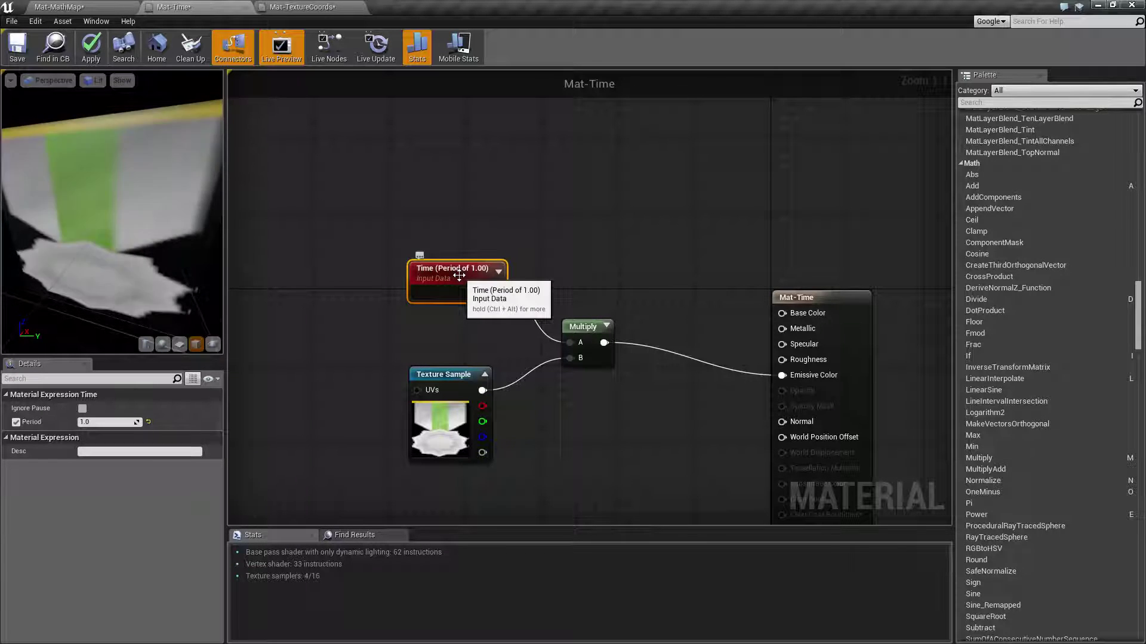
pyautogui.moveTo(453, 389); pyautogui.dragTo(463, 370)
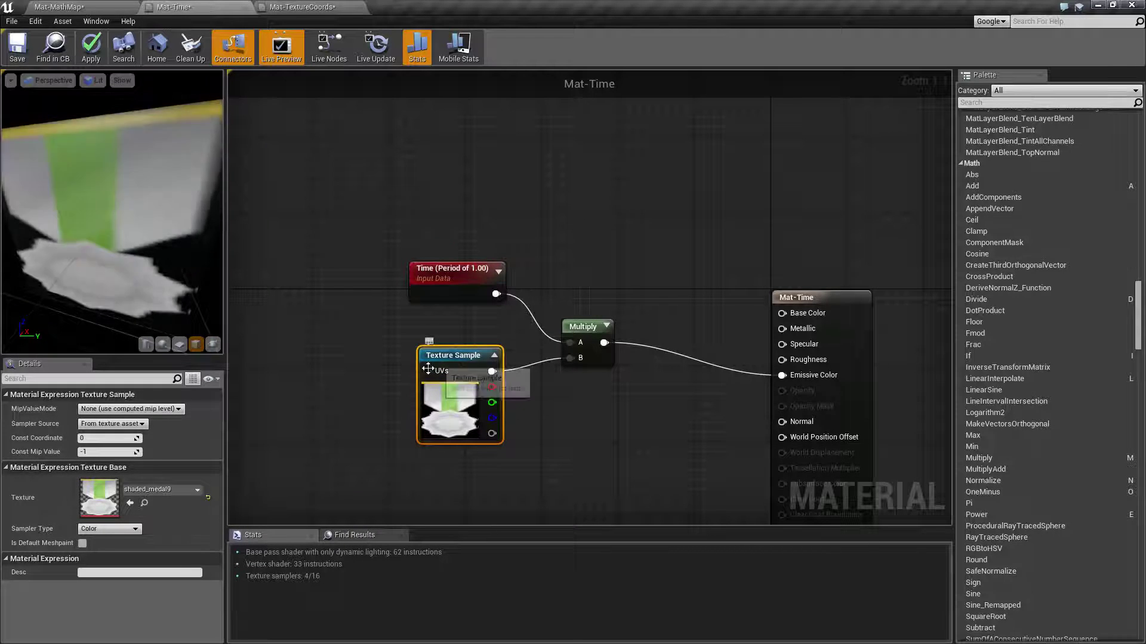
pyautogui.click(449, 278)
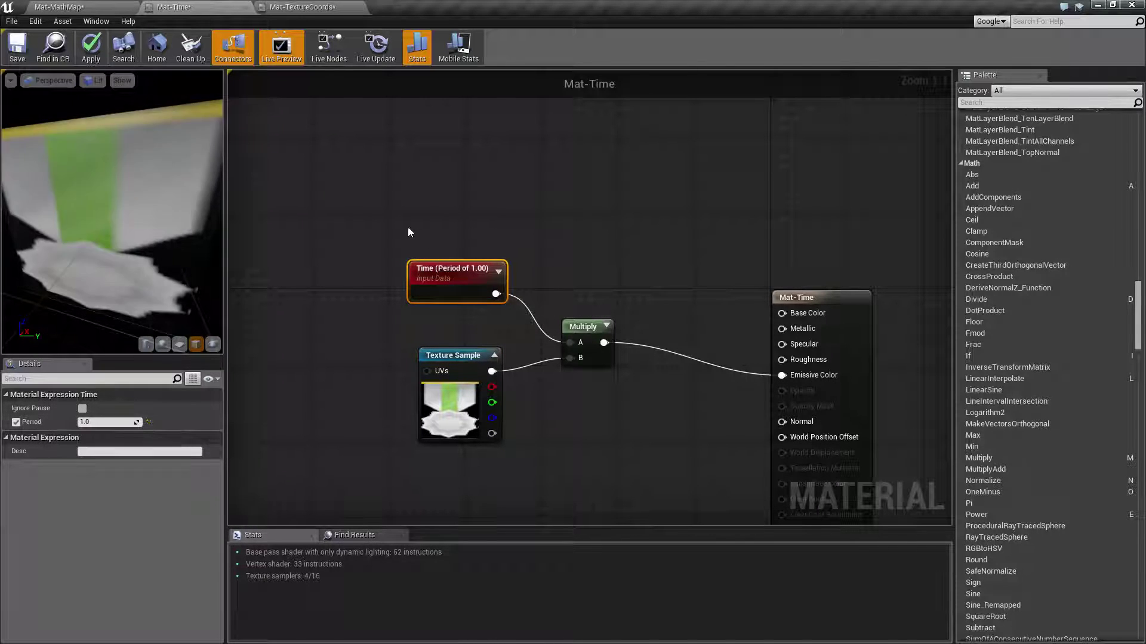
pyautogui.moveTo(408, 232); pyautogui.dragTo(441, 253)
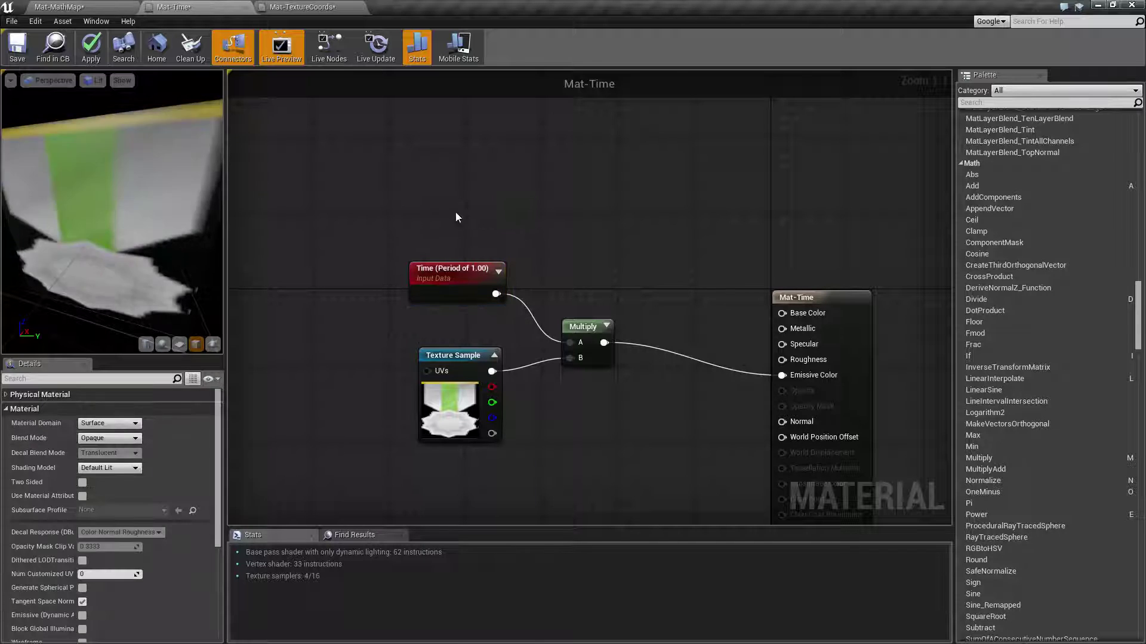
# - Switch off the Time node's Period setting
pyautogui.click(458, 278)
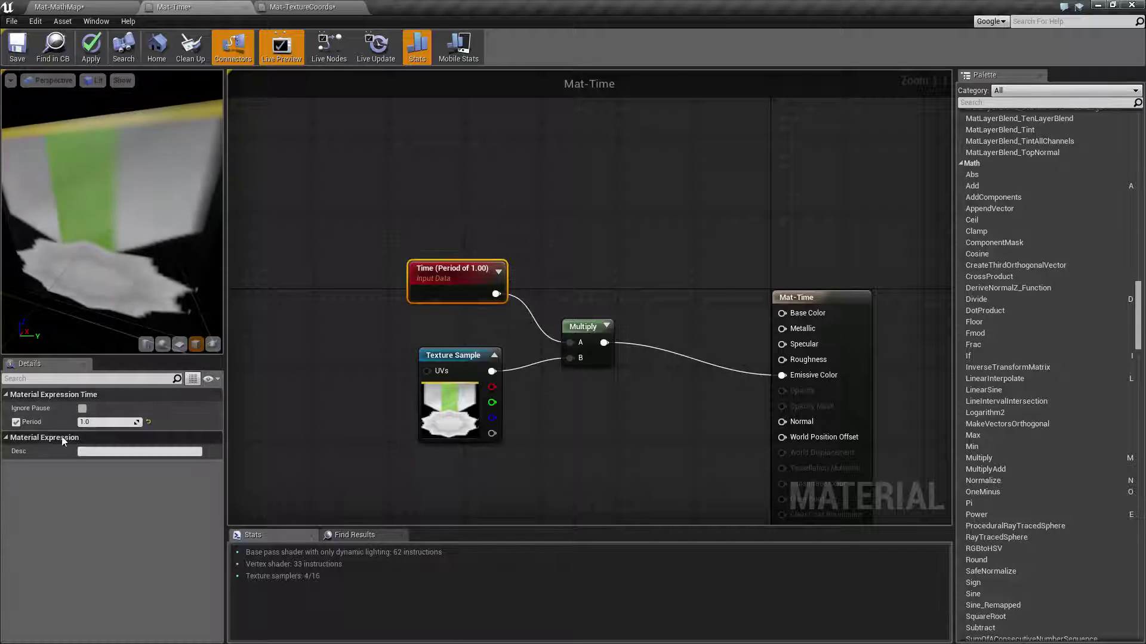
pyautogui.click(16, 422)
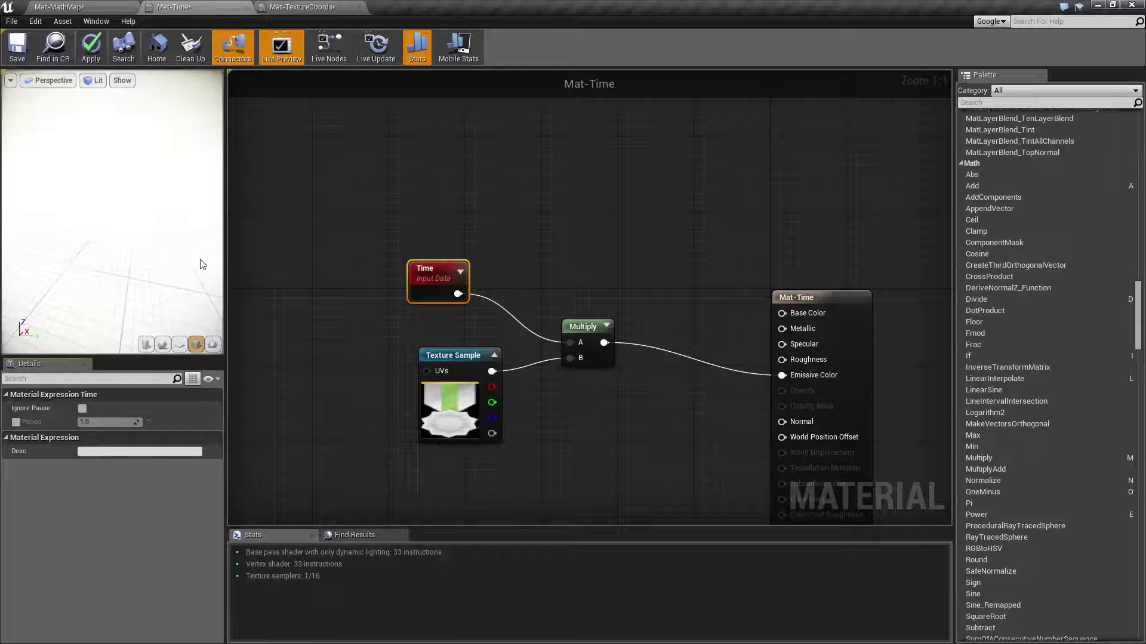
pyautogui.click(456, 361)
pyautogui.click(437, 273)
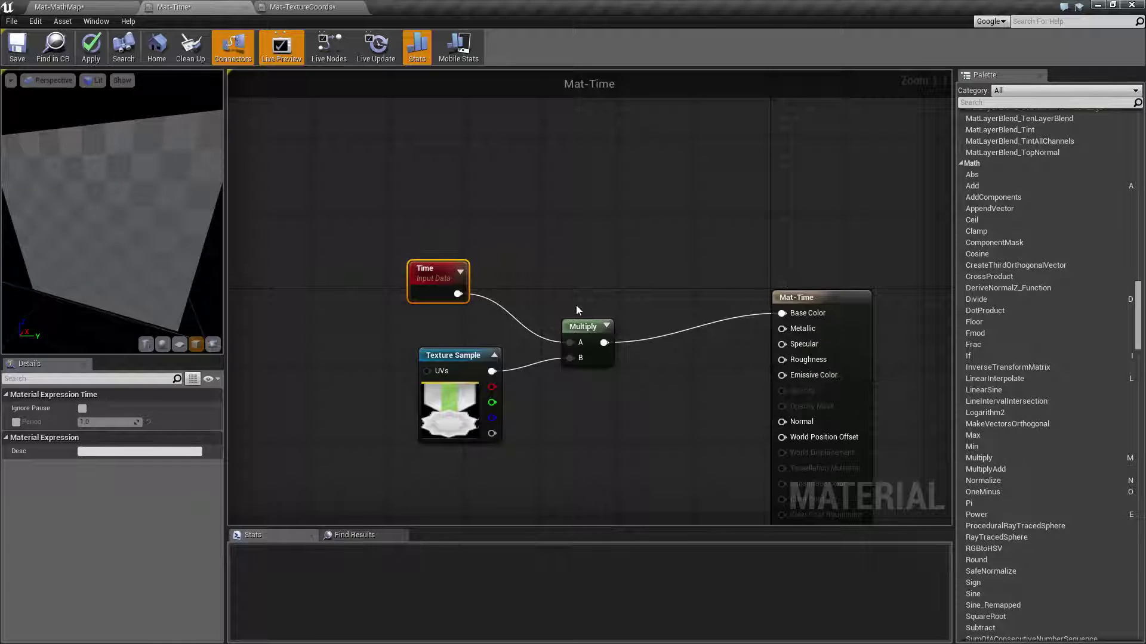
pyautogui.moveTo(192, 202); pyautogui.dragTo(138, 198)
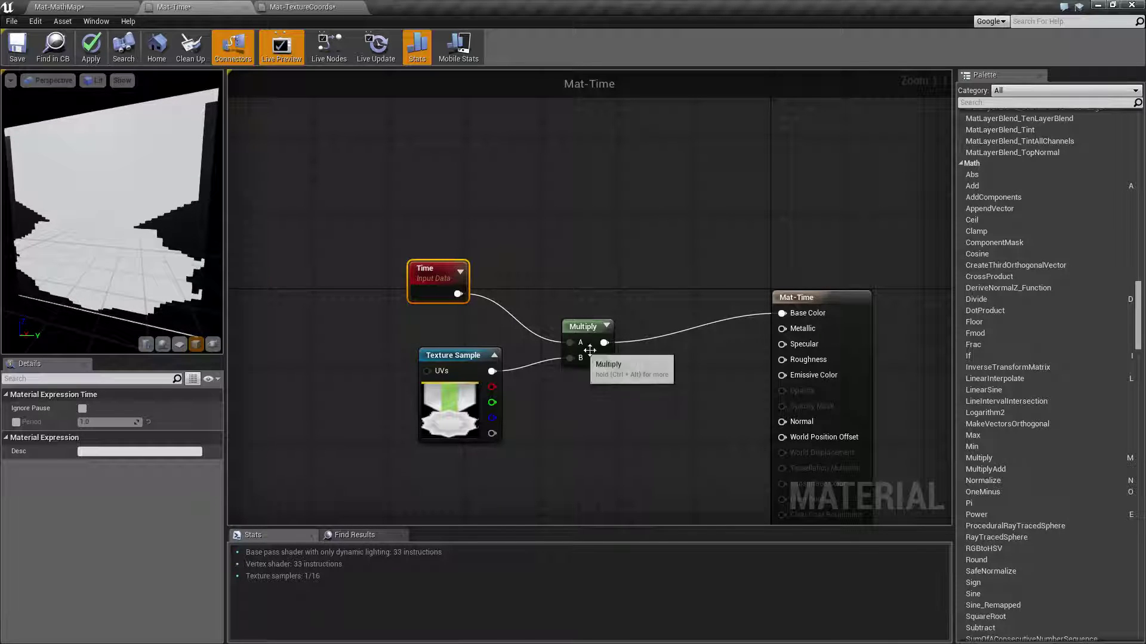
# - Reconnect Multiply to Emissive Color, give Time a period of 5, and apply
pyautogui.moveTo(798, 377); pyautogui.dragTo(798, 375)
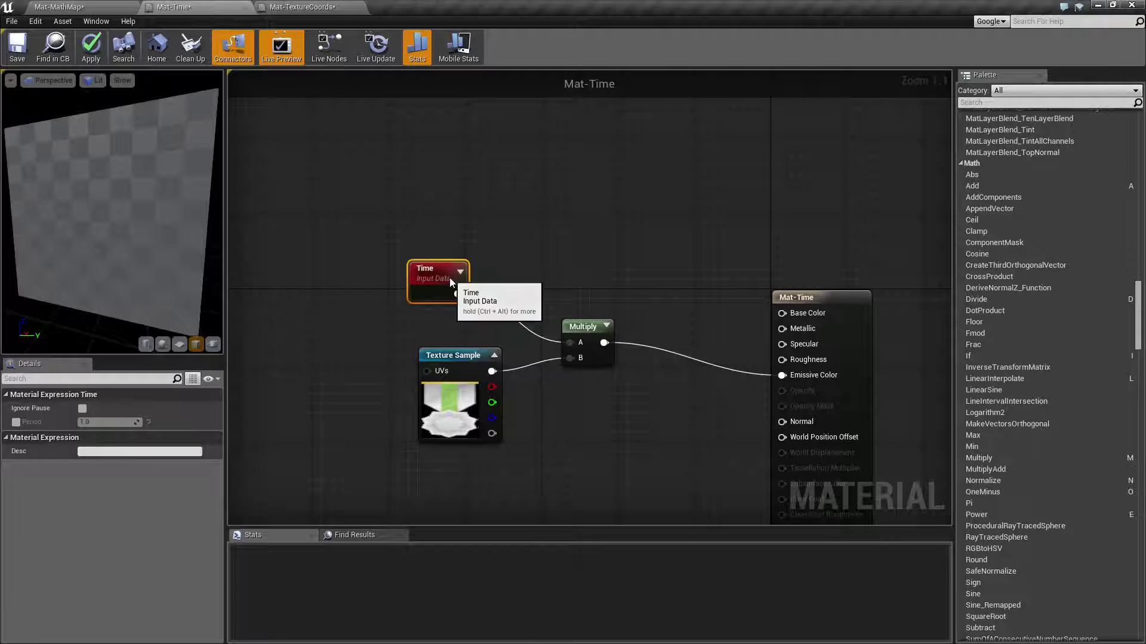
pyautogui.click(16, 422)
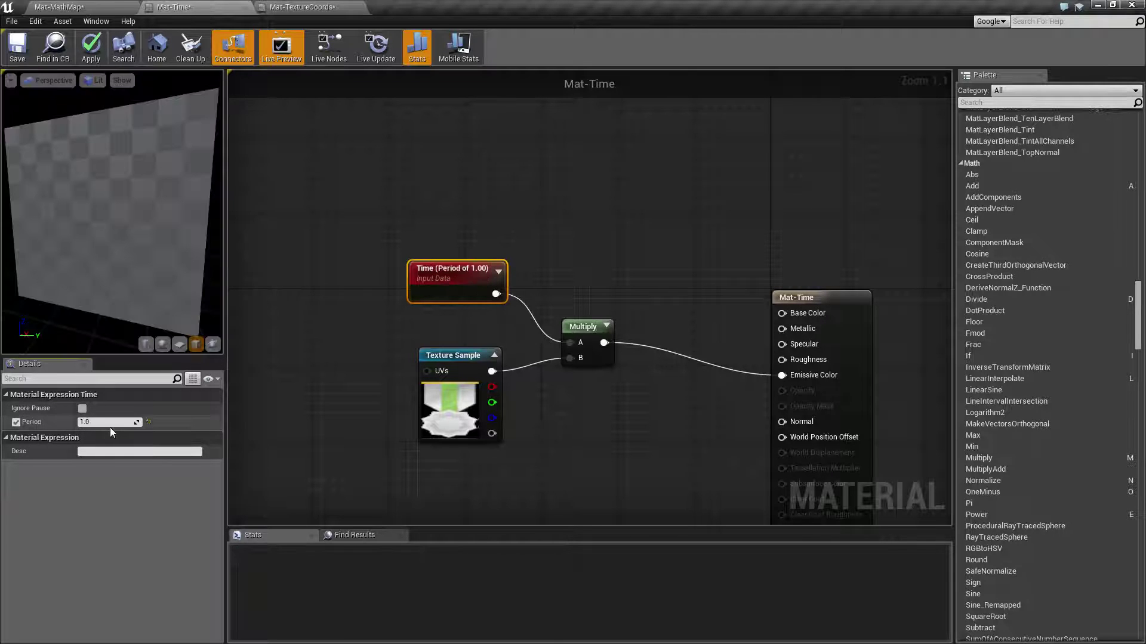
pyautogui.click(109, 423)
pyautogui.write('5')
pyautogui.press('Return')
pyautogui.click(81, 48)
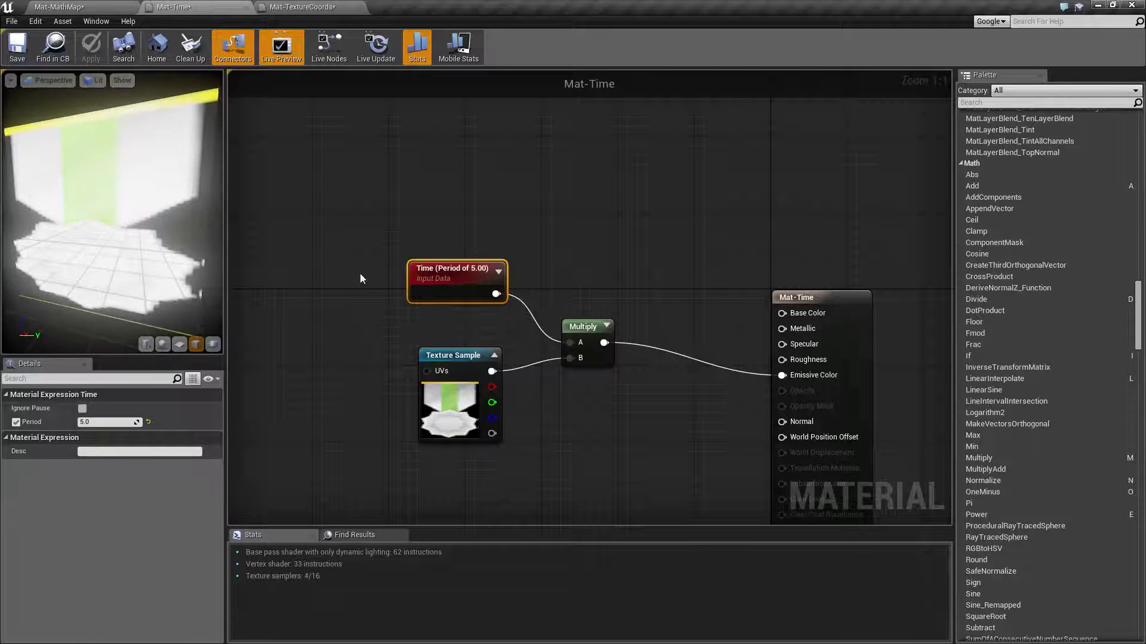
pyautogui.moveTo(452, 273); pyautogui.dragTo(437, 272)
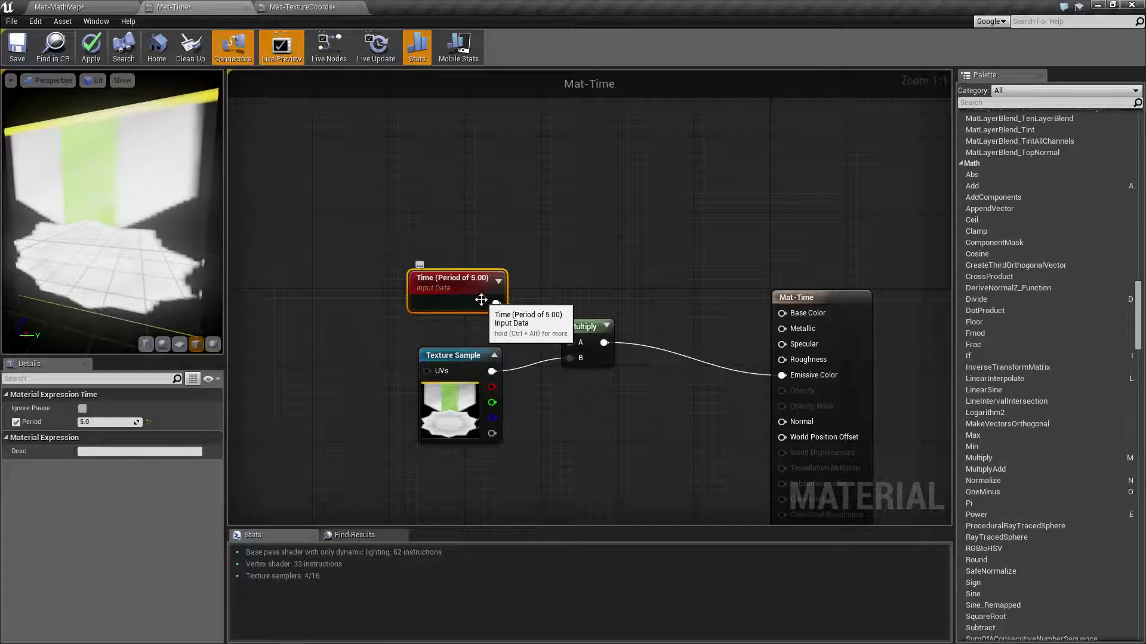
# - Insert a Sine node after Time and wire its output into Multiply's A input
pyautogui.moveTo(468, 288); pyautogui.dragTo(436, 237)
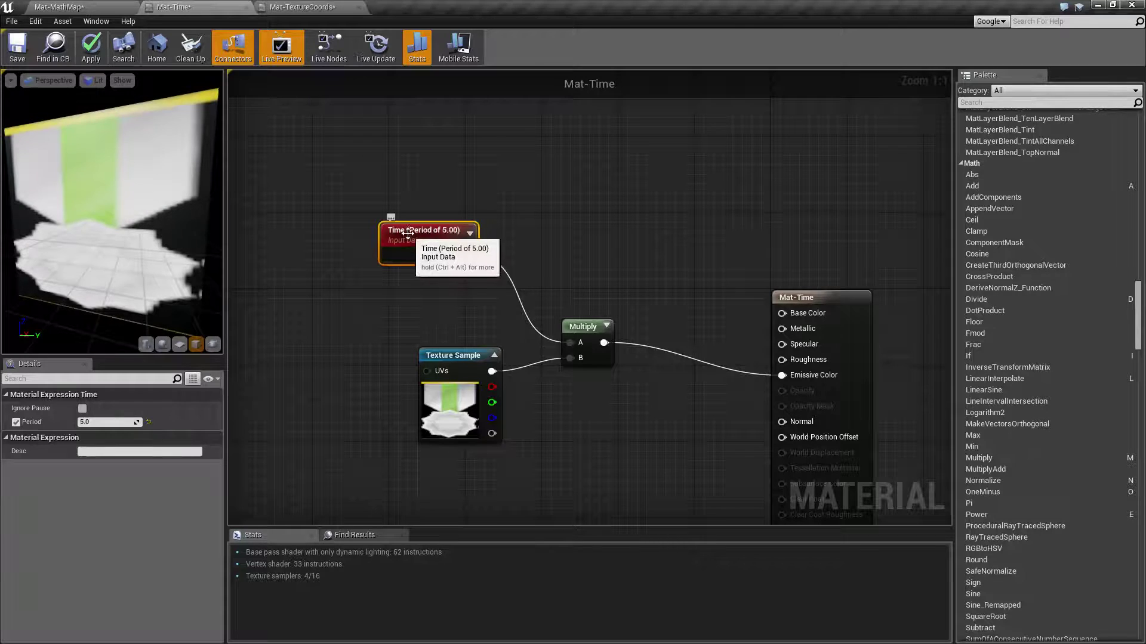
pyautogui.moveTo(408, 232); pyautogui.dragTo(353, 207)
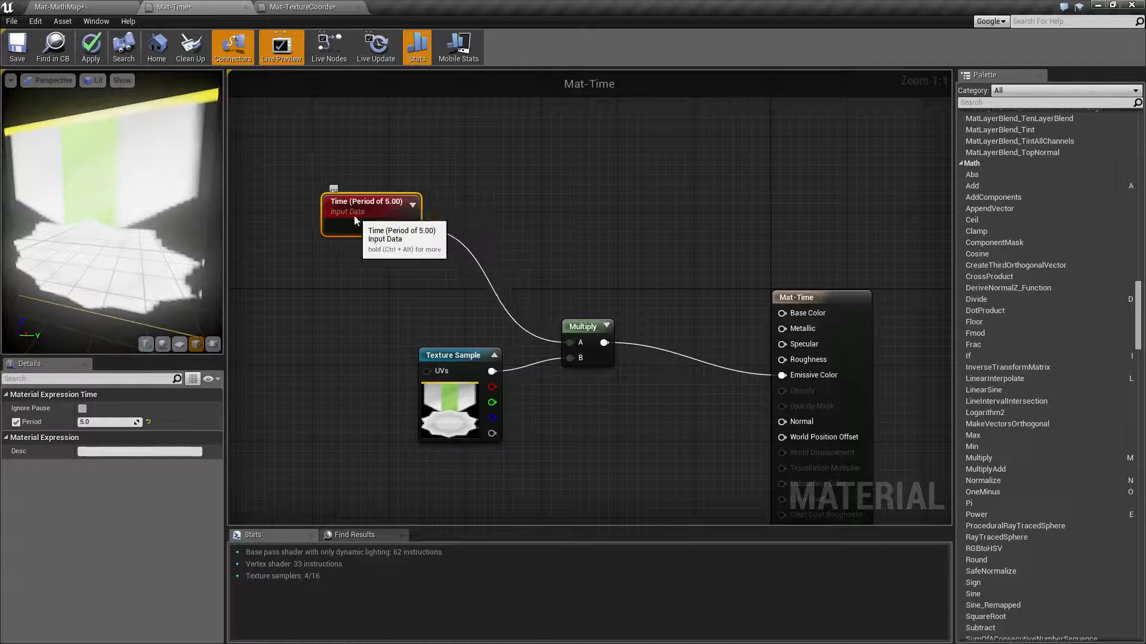
pyautogui.moveTo(469, 238); pyautogui.dragTo(475, 247)
pyautogui.write('sin')
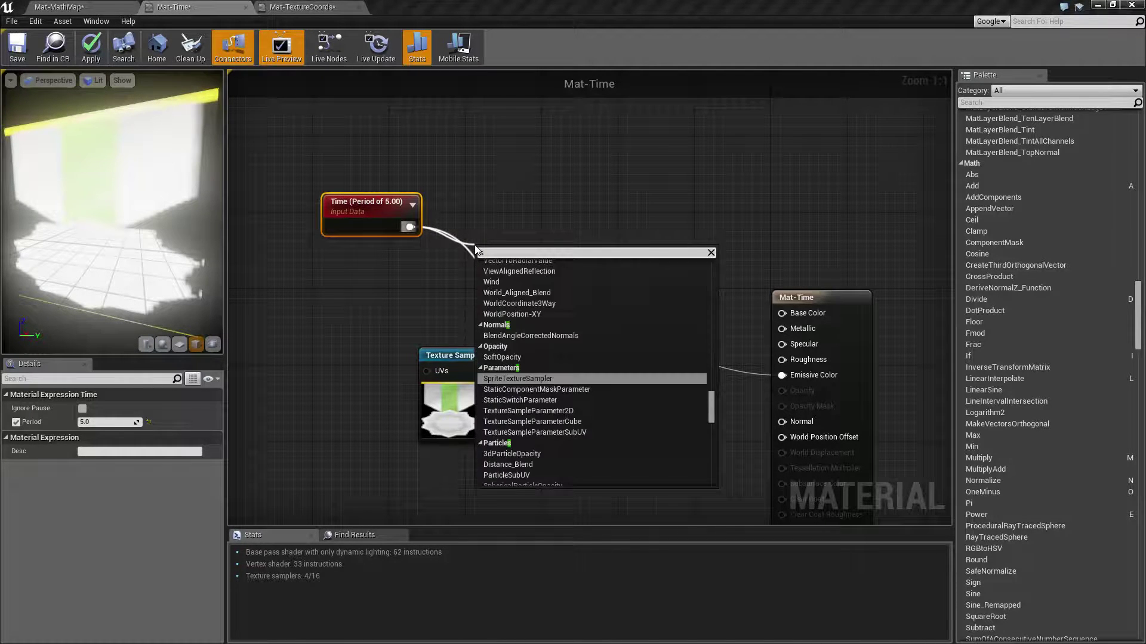
pyautogui.press('Down')
pyautogui.press('Down')
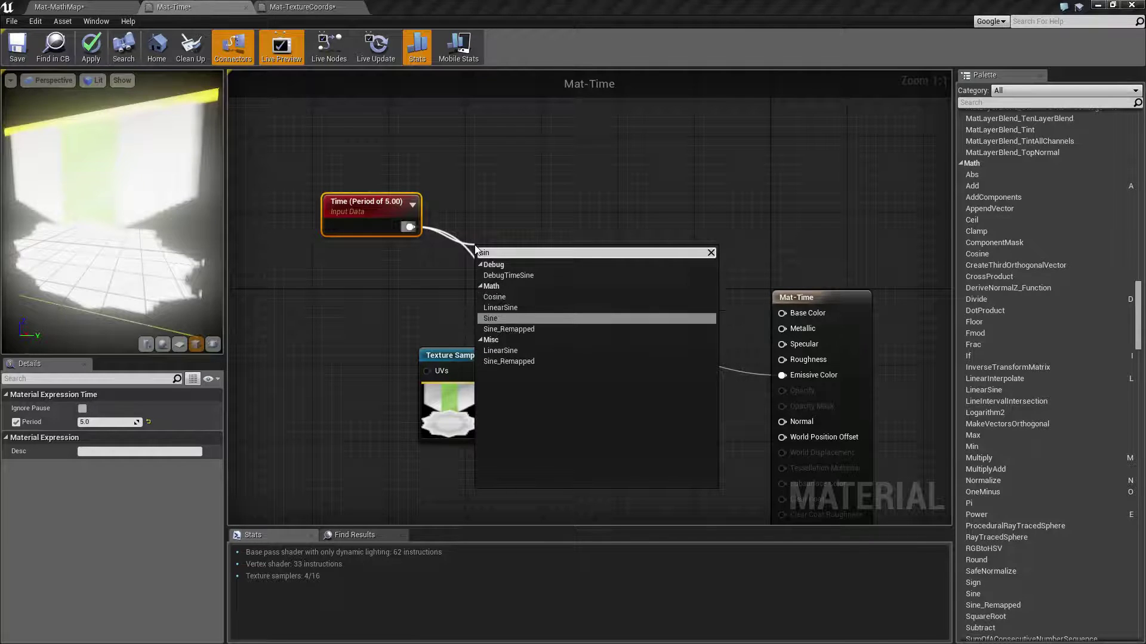
pyautogui.press('Return')
pyautogui.moveTo(508, 269); pyautogui.dragTo(571, 342)
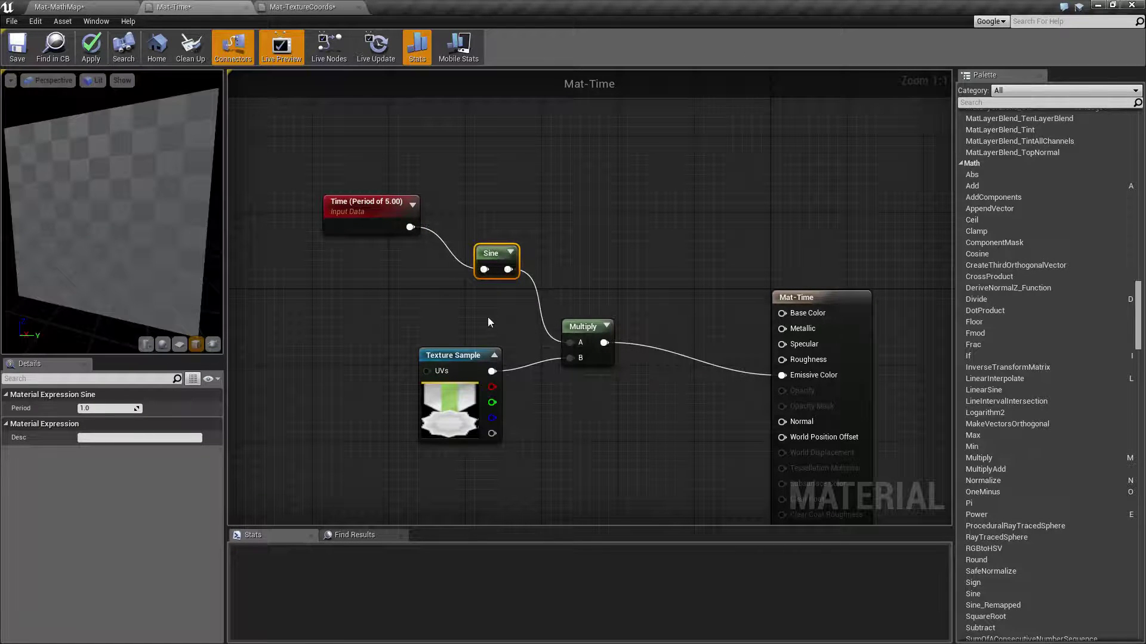
pyautogui.click(370, 216)
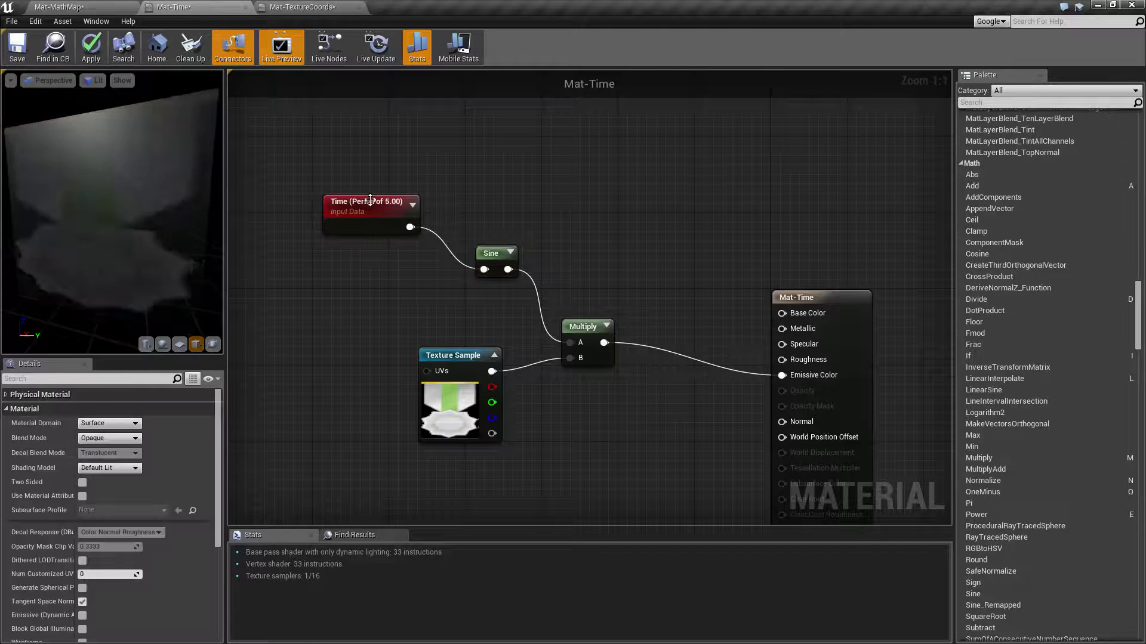
# - Turn off Time's period, apply the material, and nudge the Sine node up-left
pyautogui.click(16, 421)
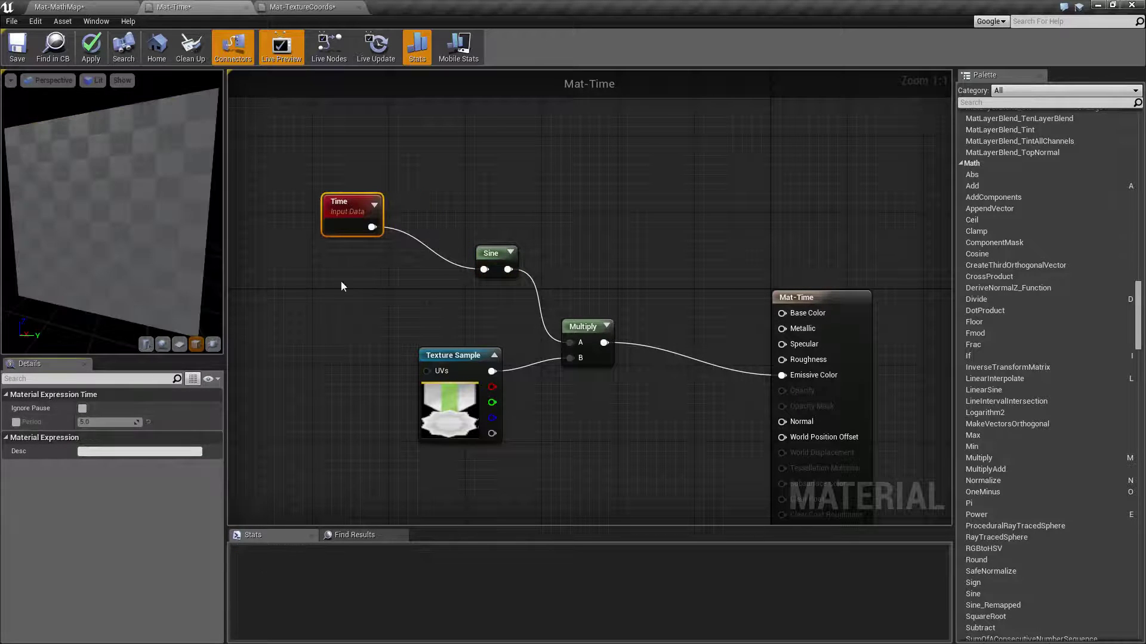
pyautogui.click(92, 48)
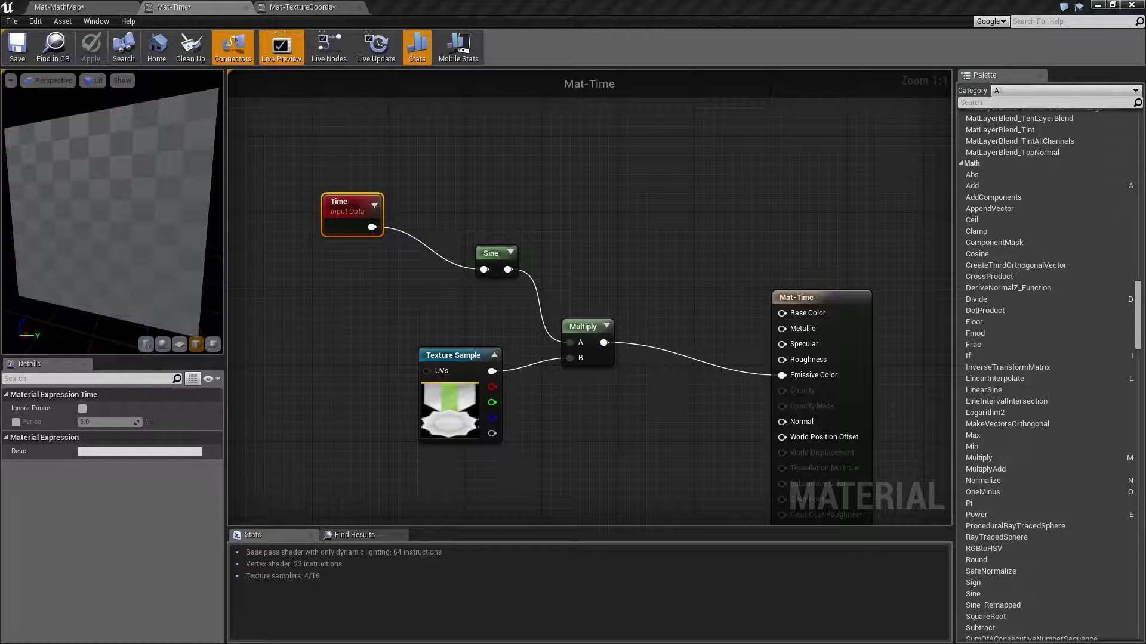
pyautogui.click(704, 284)
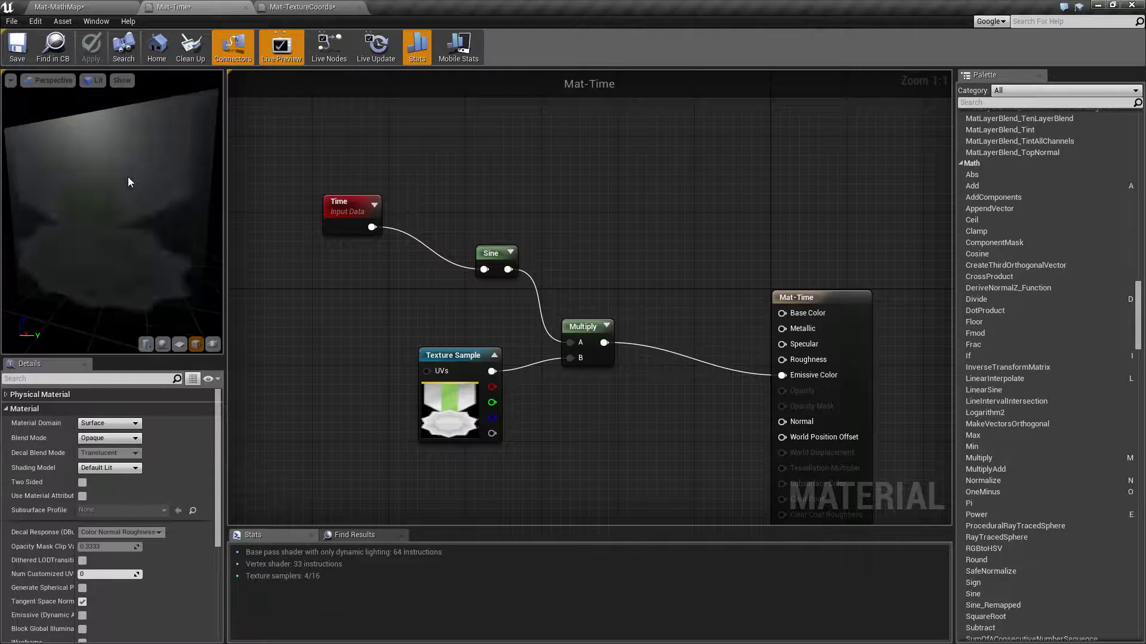
pyautogui.moveTo(497, 257); pyautogui.dragTo(486, 254)
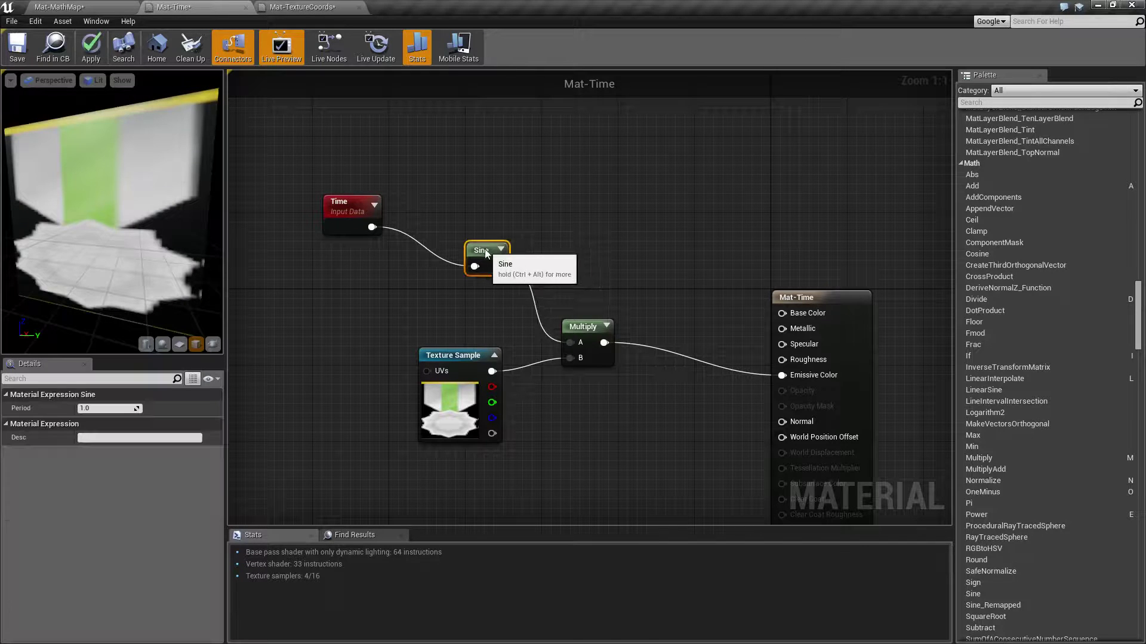
# - Inspect the Time, Sine and Multiply nodes by selecting each in turn
pyautogui.click(446, 210)
pyautogui.click(352, 209)
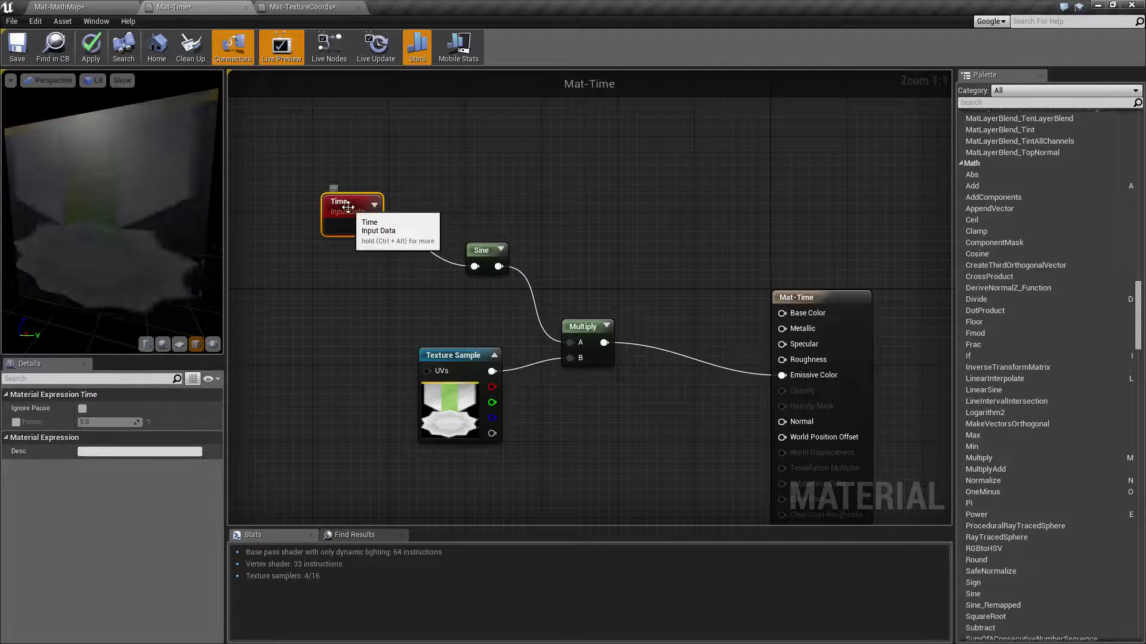
pyautogui.click(475, 255)
pyautogui.click(588, 335)
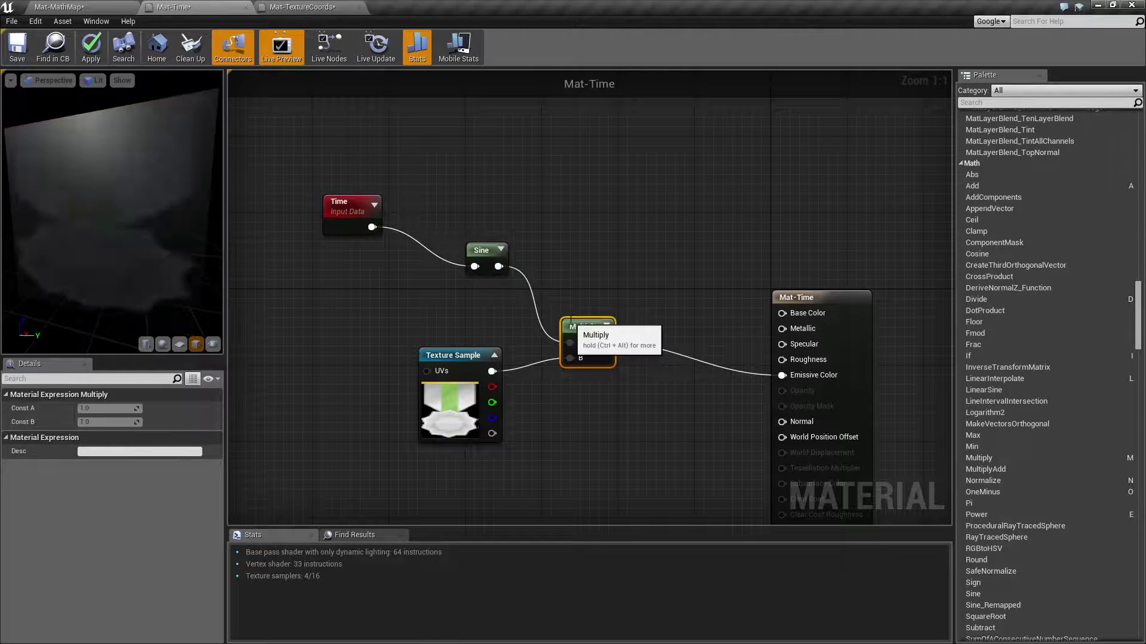
pyautogui.click(448, 371)
pyautogui.click(352, 210)
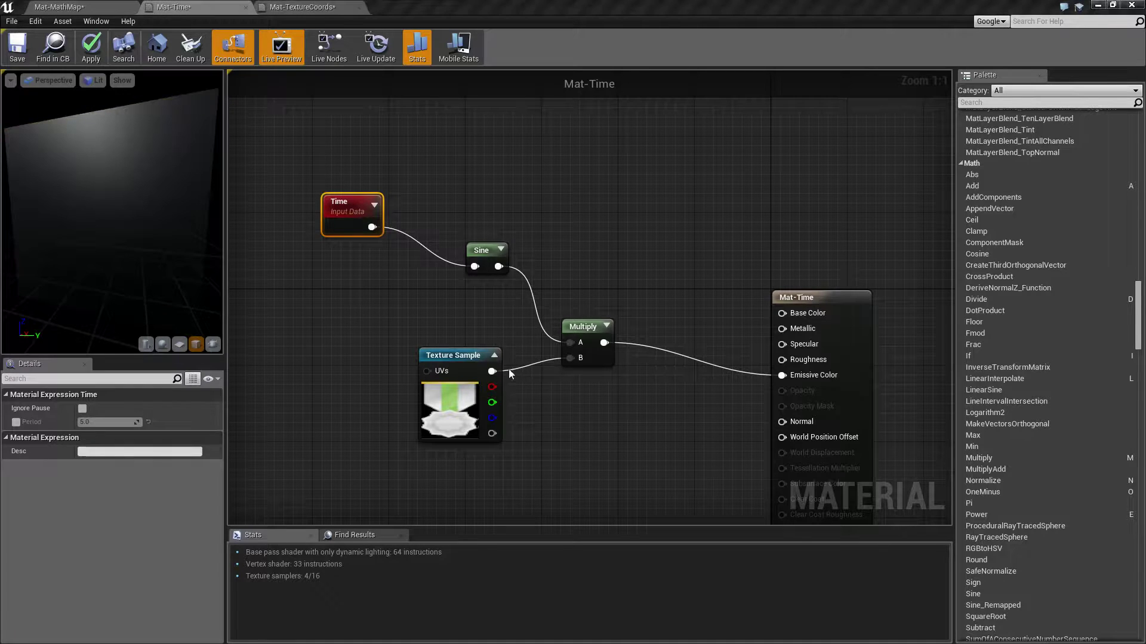
pyautogui.click(360, 320)
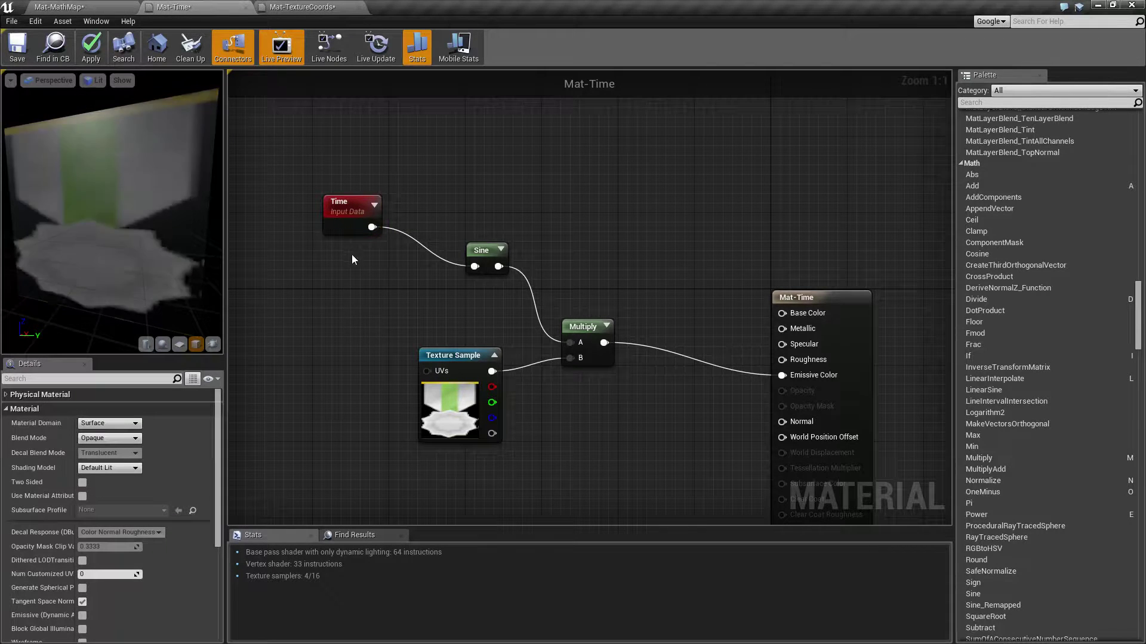
pyautogui.click(347, 214)
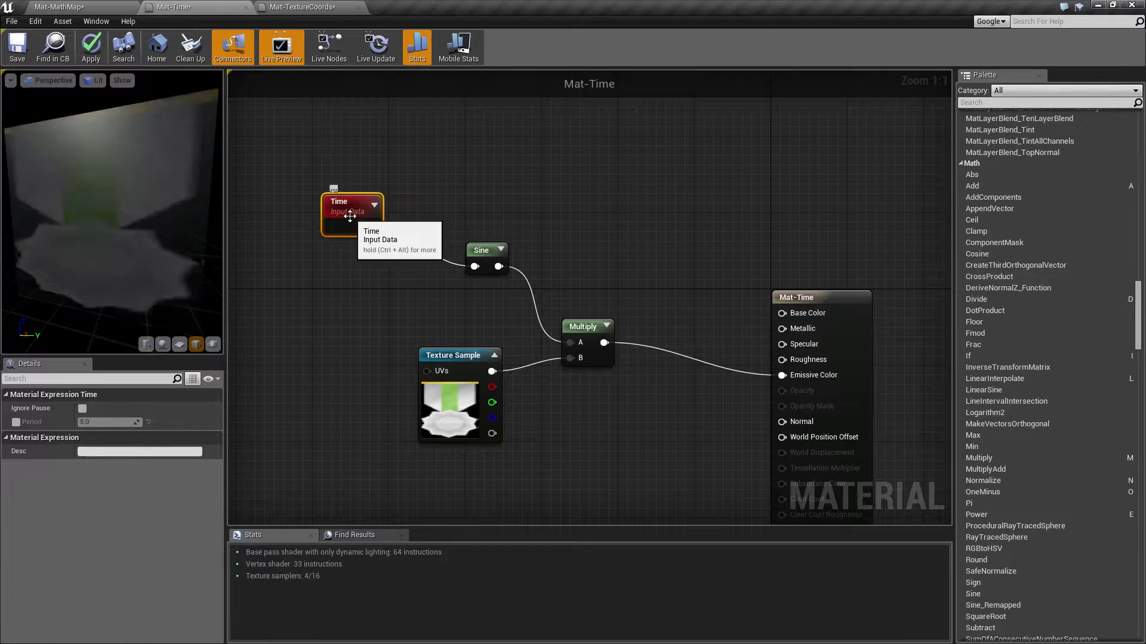
# - Re-enable Time's period at 5.0 and delete the Sine node
pyautogui.click(16, 422)
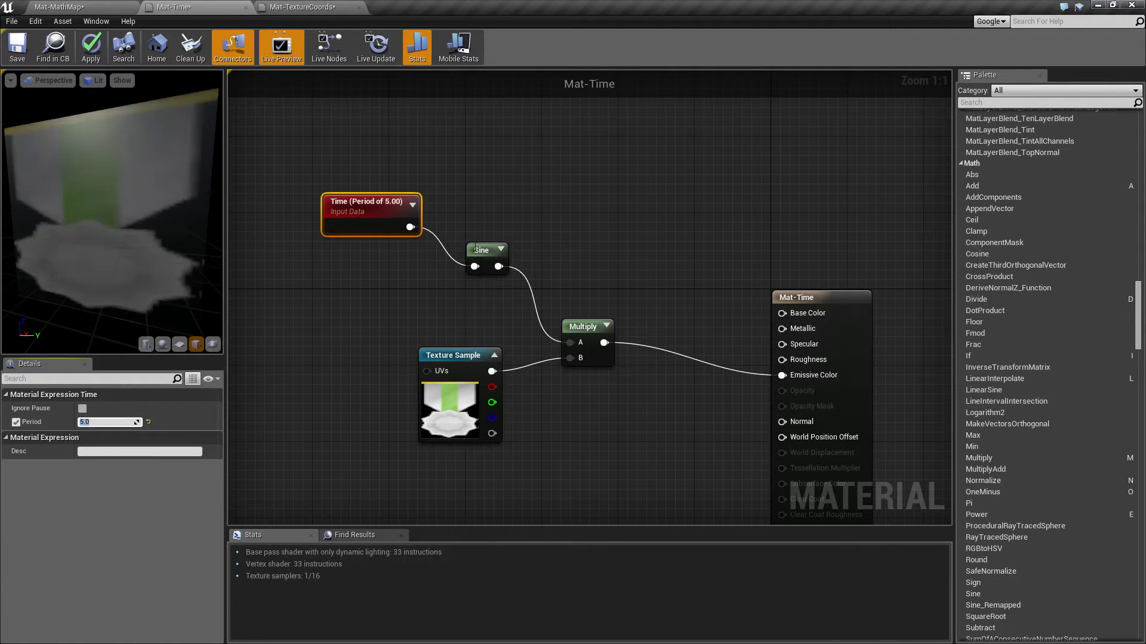
pyautogui.click(481, 251)
pyautogui.press('Delete')
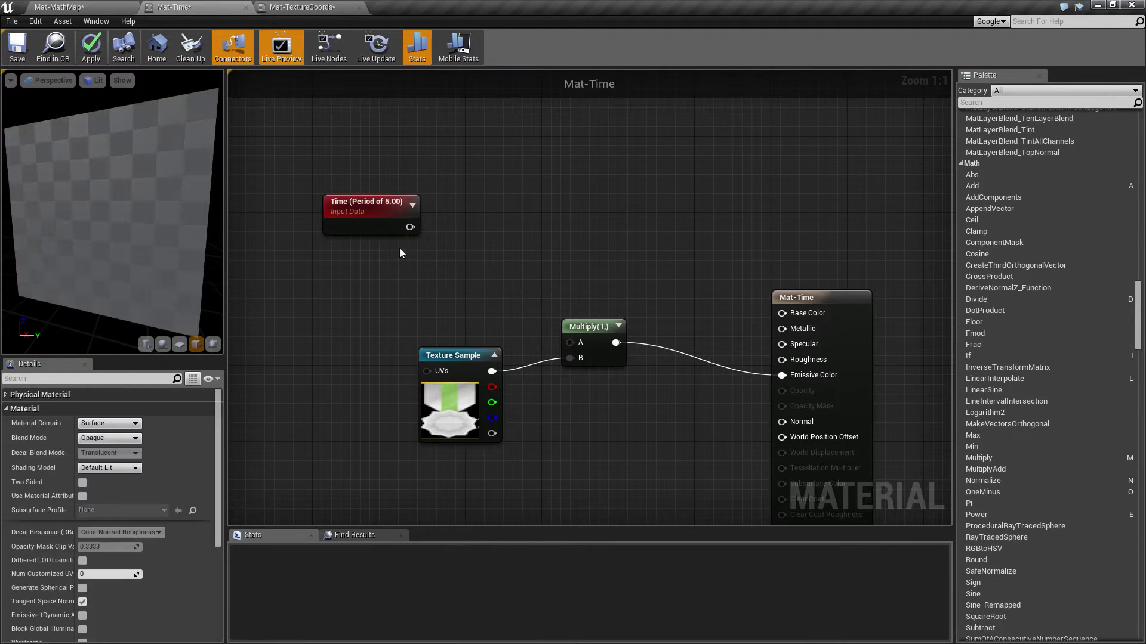